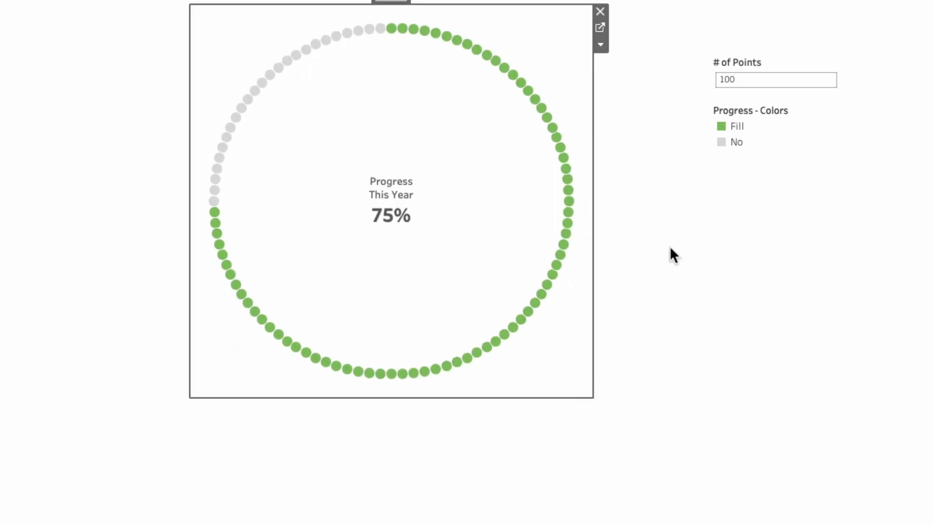
- Set # of Points to 50, shrink the ring chart, then set # of Points to 25
left_click(742, 81)
type("50")
key("Return")
left_click(510, 205)
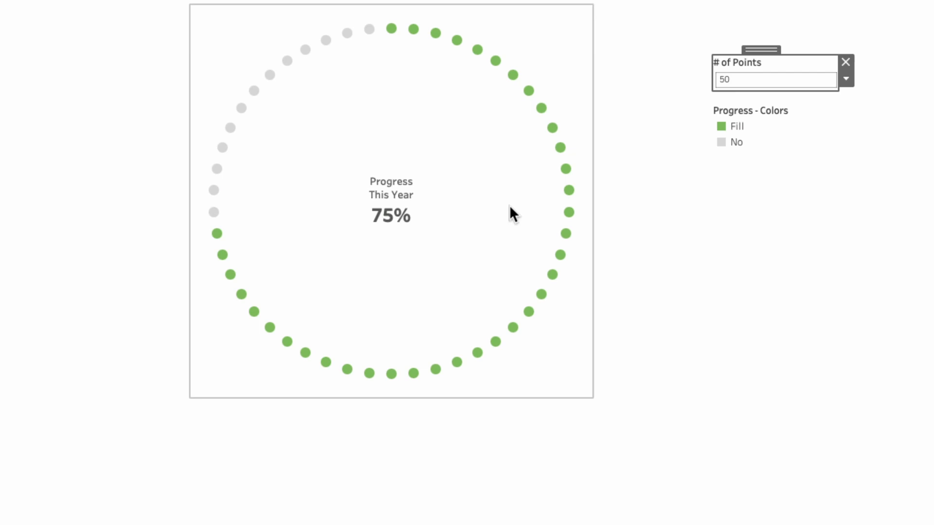
left_click_drag(594, 396, 386, 191)
left_click(734, 81)
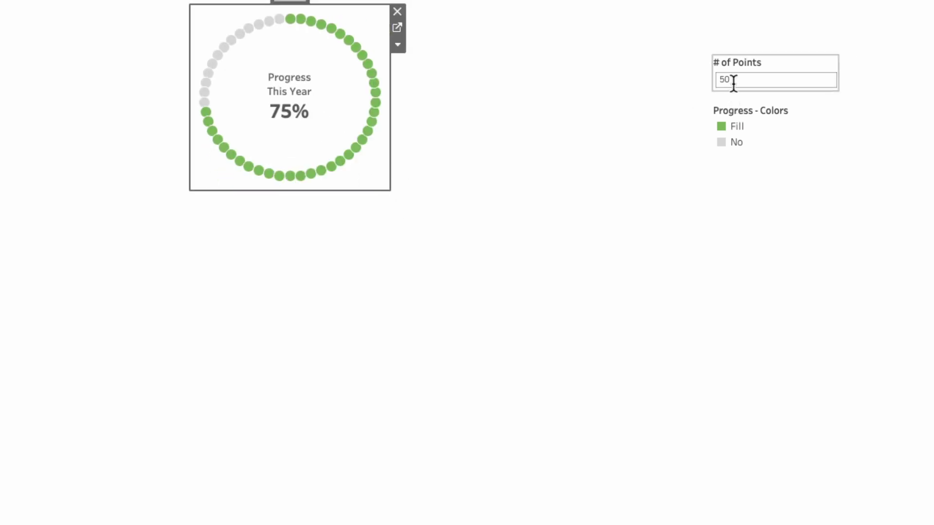
type("25")
key("Return")
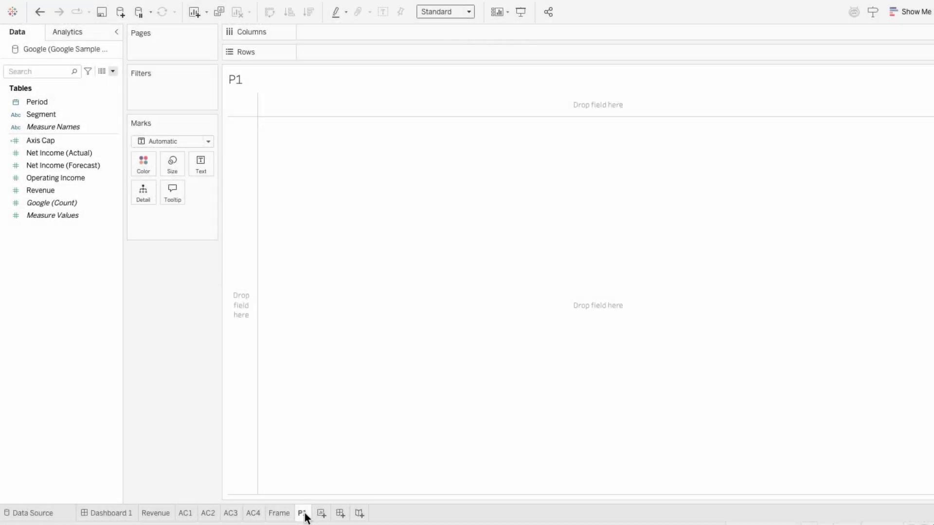
- On the Data Source page, union the Google sheet onto the Google table
left_click(27, 515)
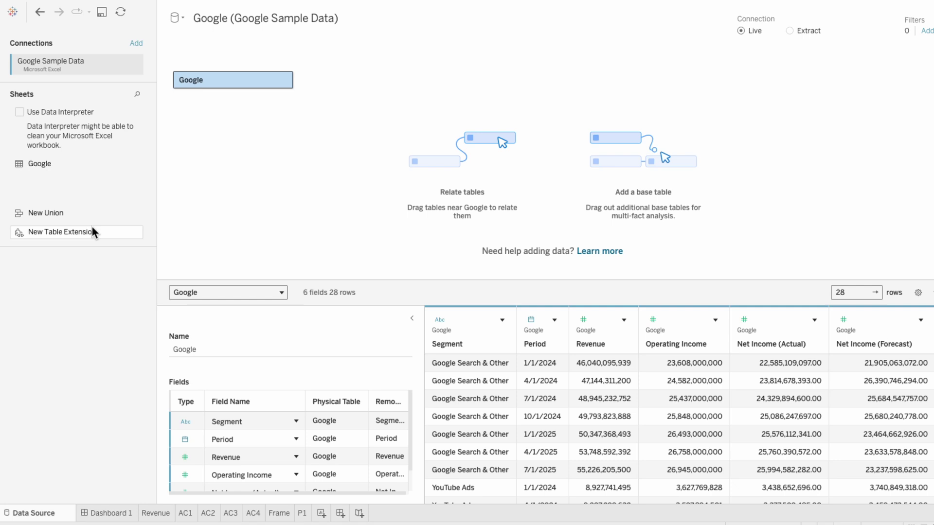
left_click_drag(59, 169, 244, 92)
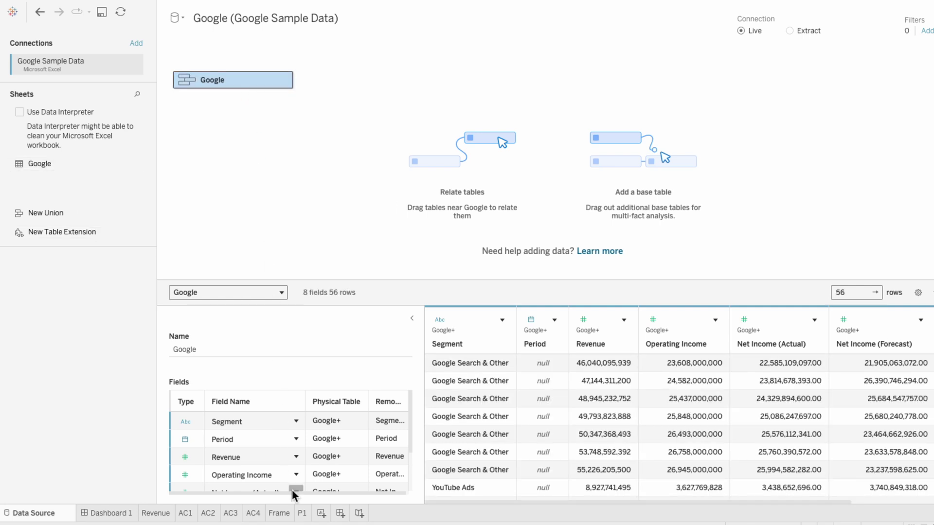
left_click(302, 514)
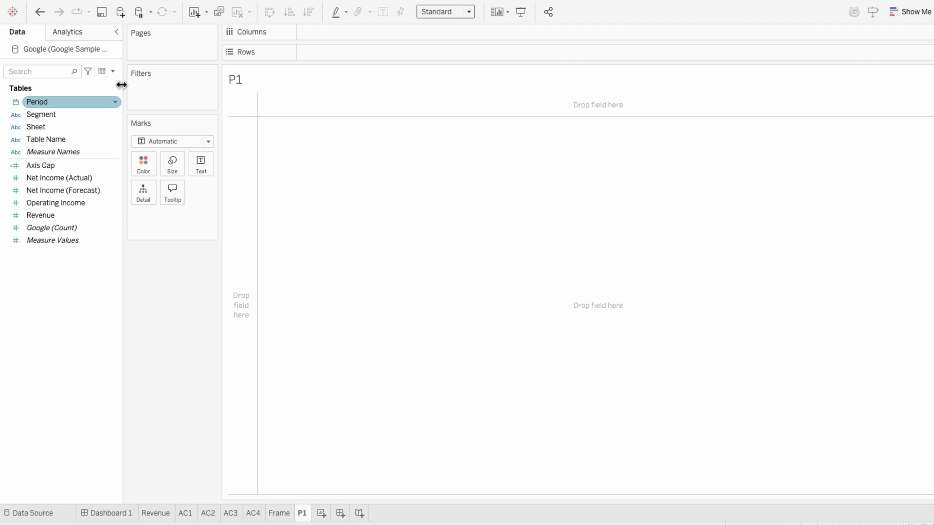
- On P1, create a '# of Points' parameter with value 100 and show its control
left_click(112, 72)
left_click(104, 92)
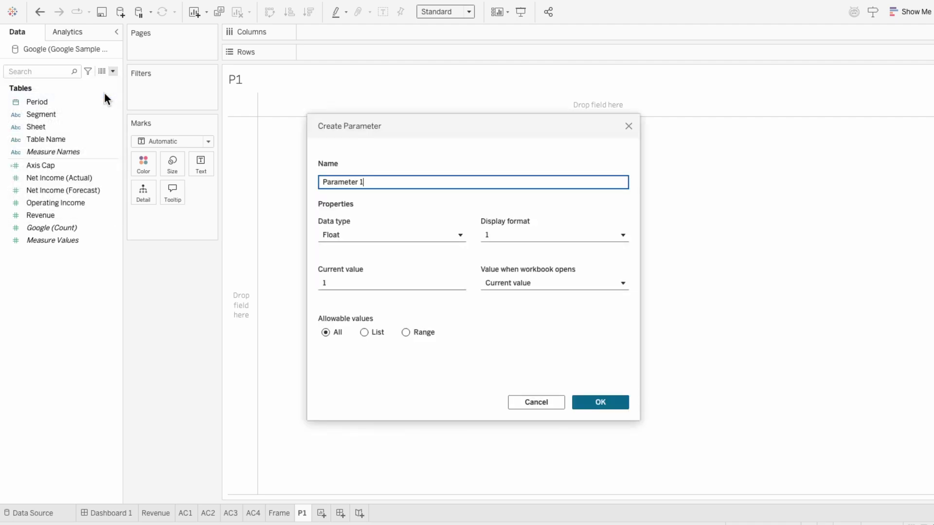
key("BackSpace")
key("BackSpace")
key("BackSpace")
key("BackSpace")
key("BackSpace")
key("BackSpace")
key("BackSpace")
key("BackSpace")
key("BackSpace")
key("BackSpace")
key("BackSpace")
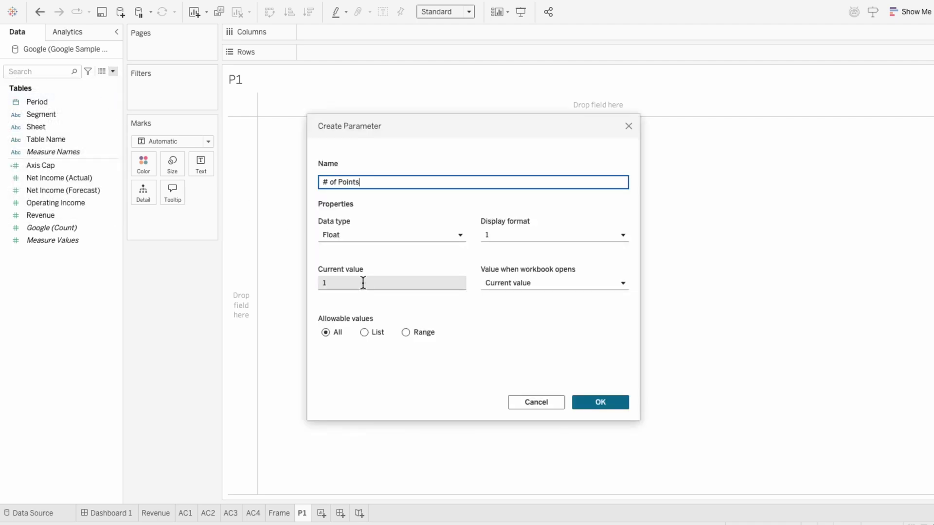
left_click(363, 283)
type("00")
left_click(590, 400)
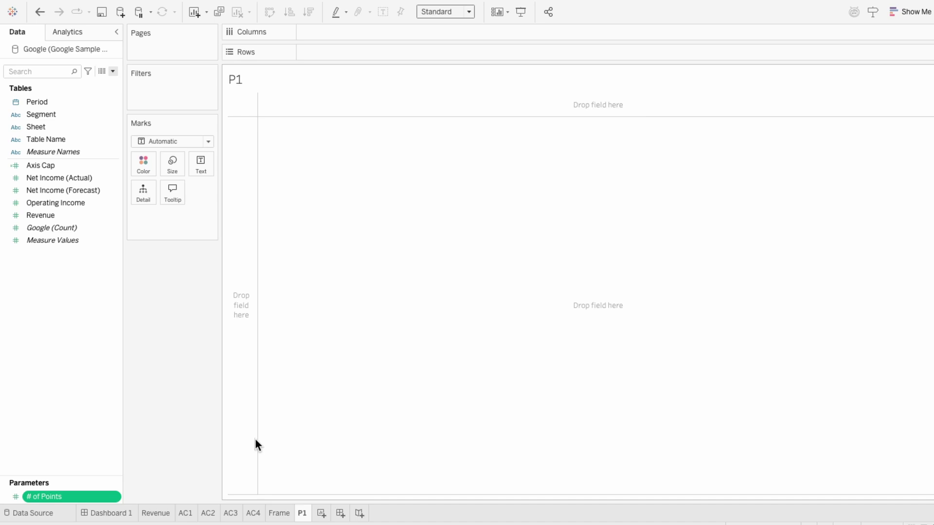
right_click(111, 493)
left_click(162, 308)
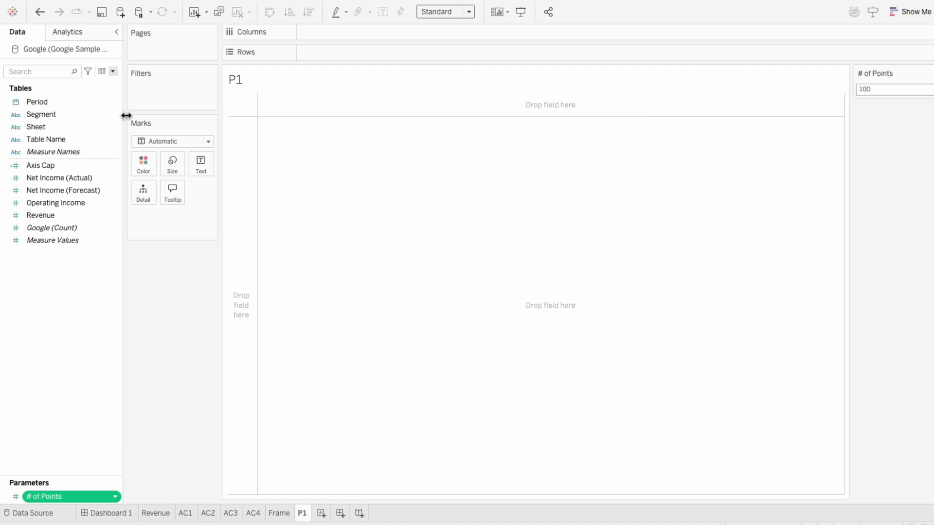
- Put Table Name on Rows and create Progress - Points: IF CONTAINS([Table Name], "1") THEN 1 ELSE [# of Points] END
left_click(113, 72)
left_click(112, 83)
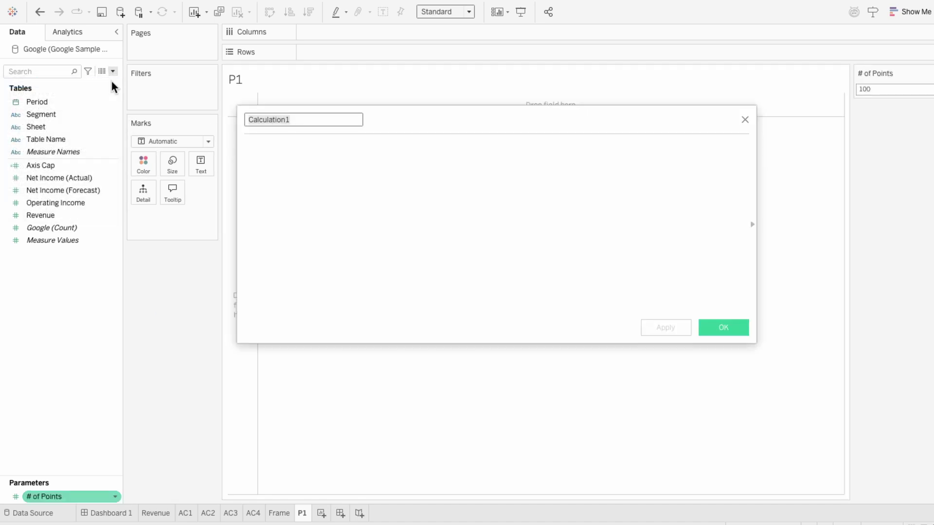
double_click(68, 138)
left_click_drag(367, 128, 514, 125)
type("Progress - Points")
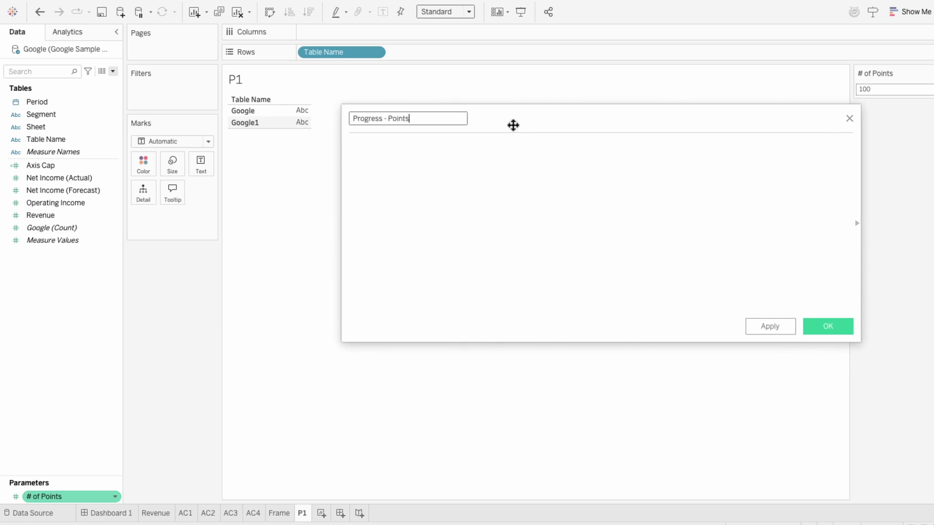
key("Tab")
type("IF CO")
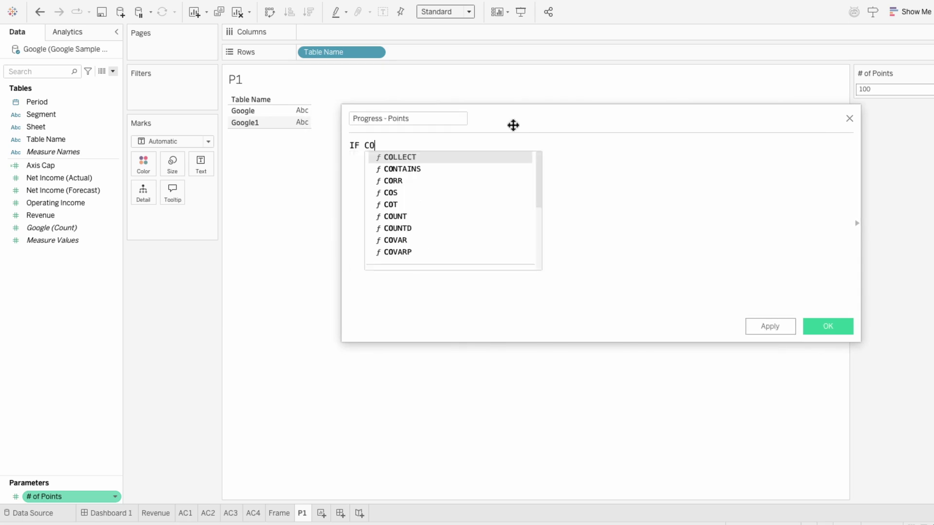
type("NTAINS([Table Name], \"1")
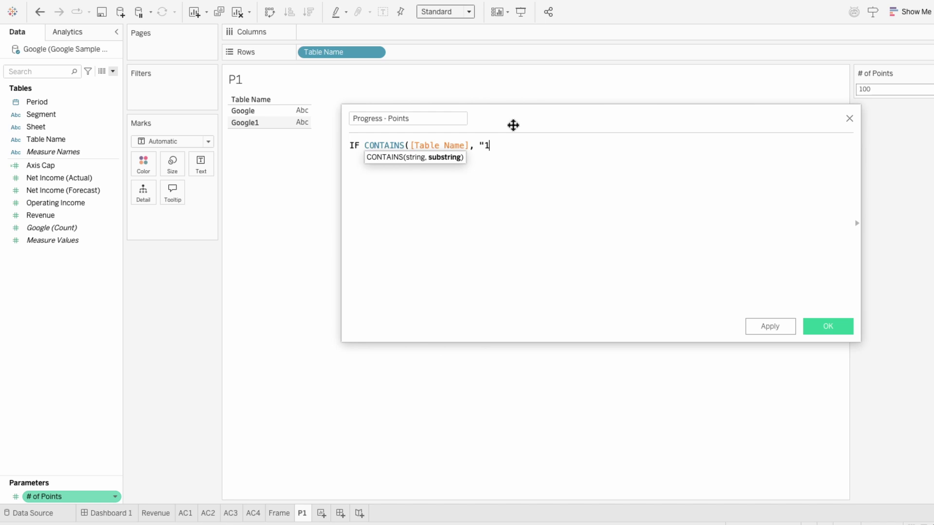
type("\") THEN")
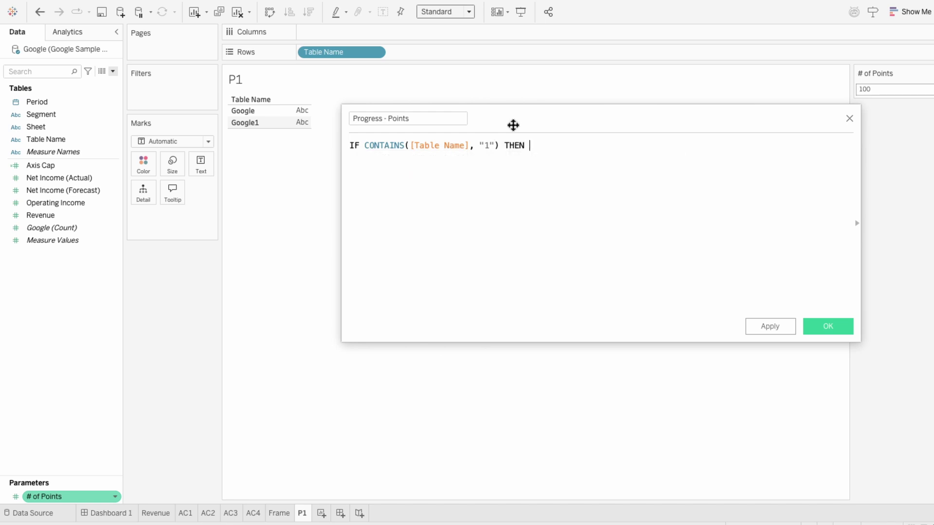
type(" 1 ELSE points")
key("Return")
type("END")
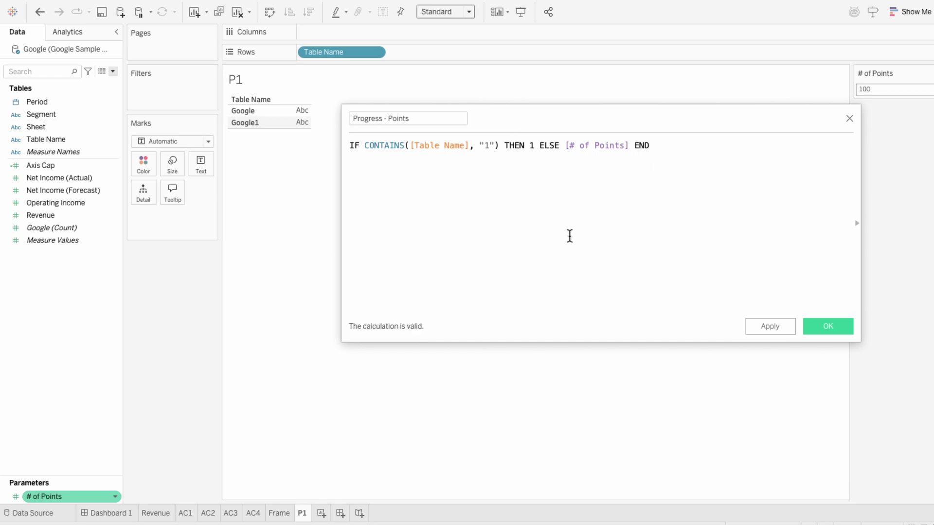
left_click(836, 329)
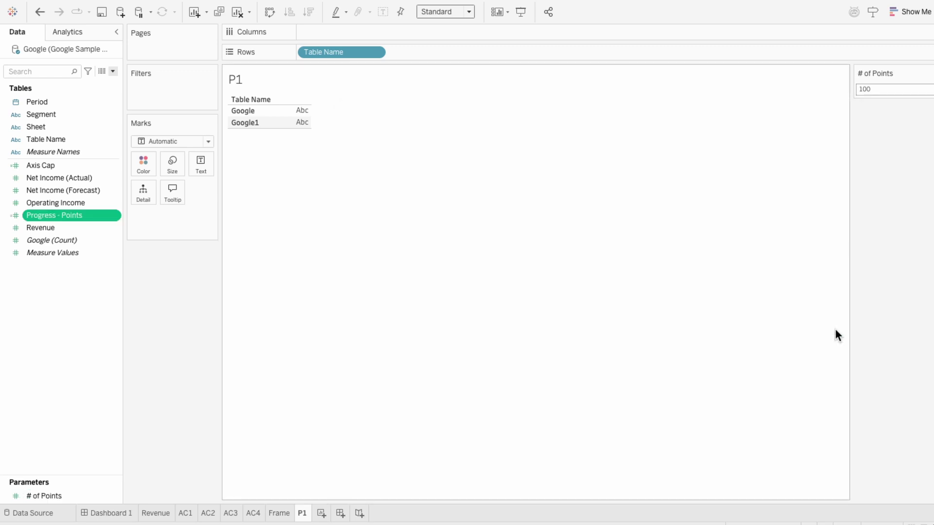
- Create the calculated field Progress - Angle as (INDEX()-1)*2*PI()/[# of Points]
left_click(113, 71)
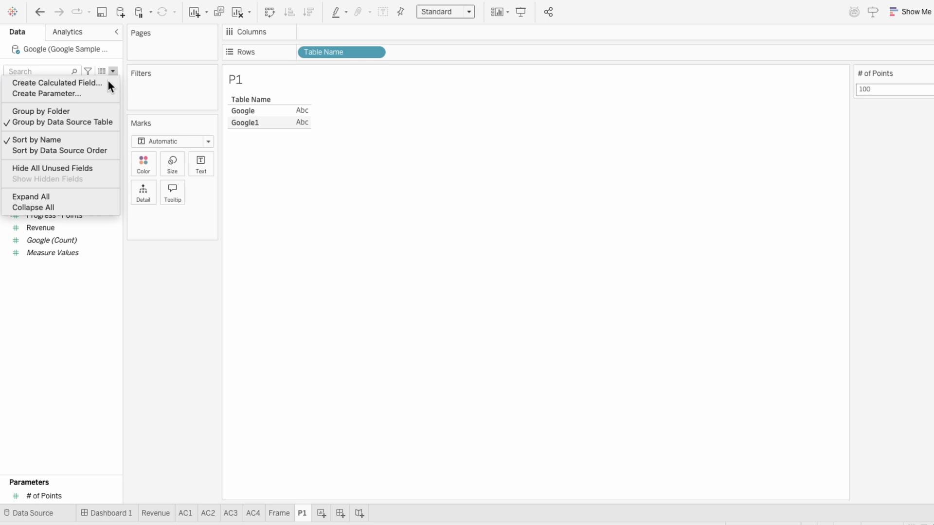
left_click(108, 81)
type("Prog")
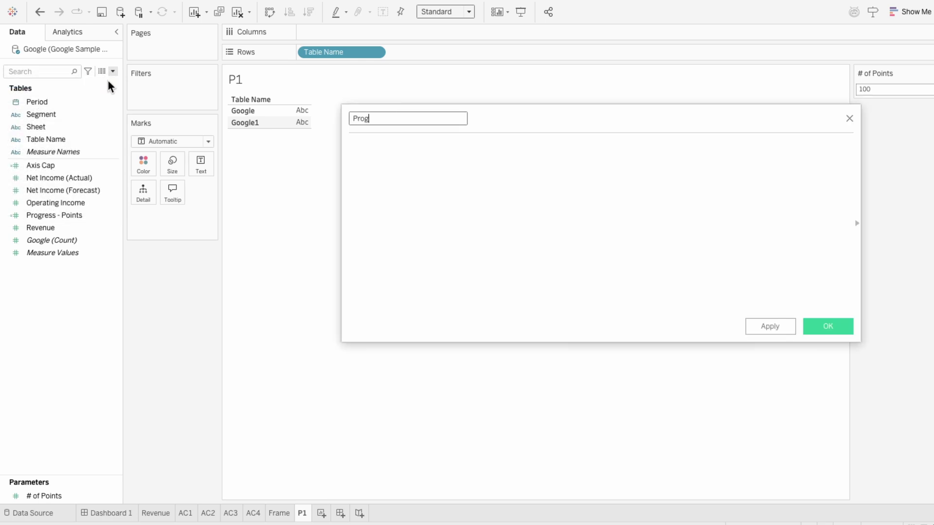
type("ress - Angle")
key("Tab")
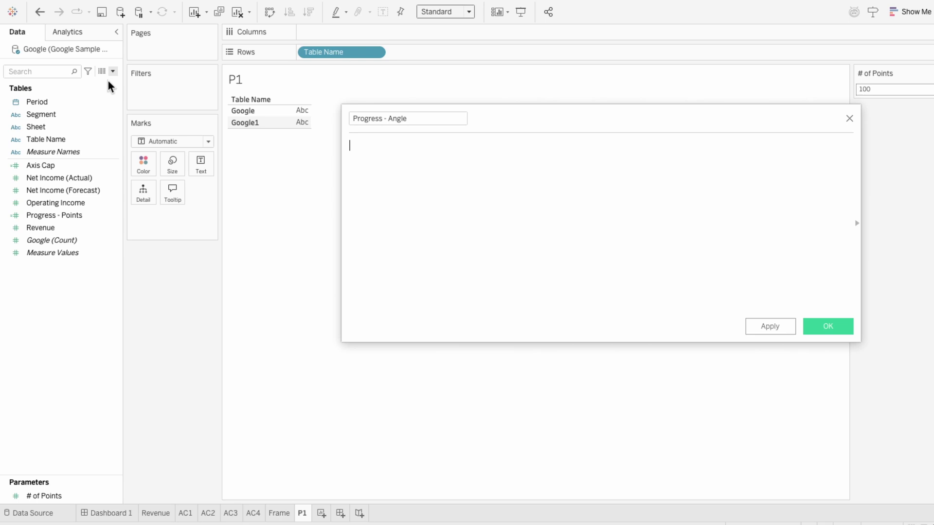
type("(INDEX()-1)*2*PI()/poi")
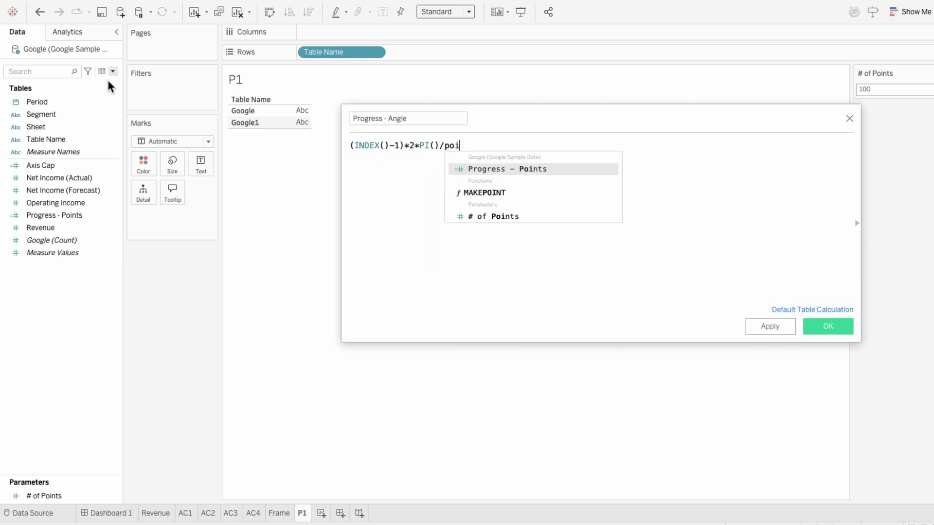
key("Return")
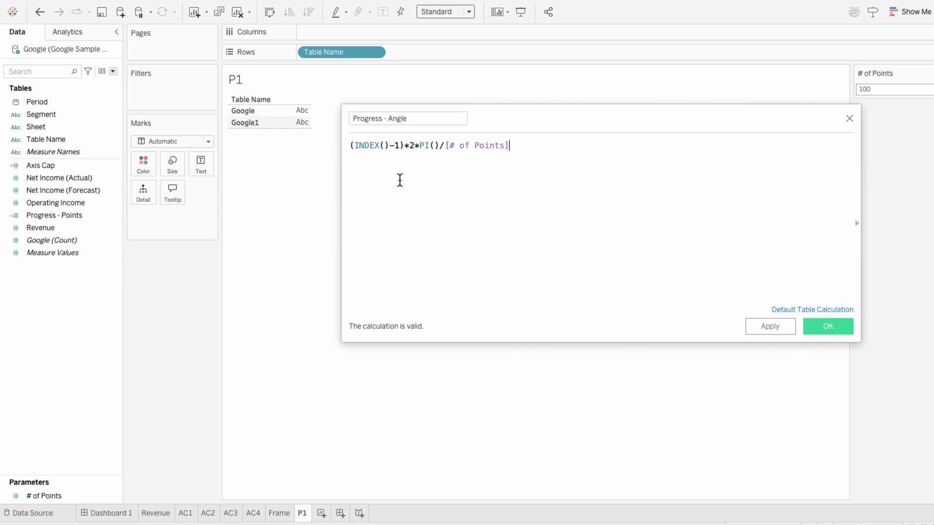
left_click(810, 326)
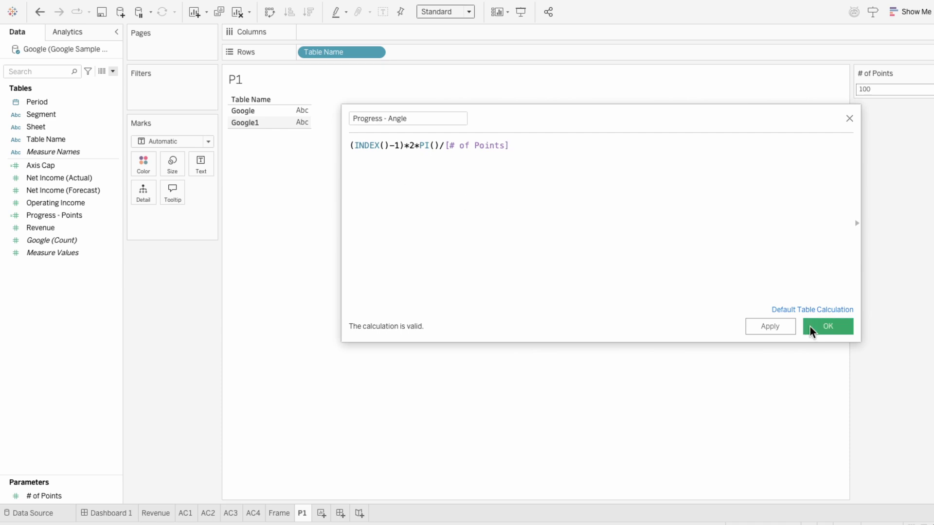
- Create the calculated field Progress - X as SIN([Progress - Angle])
left_click(111, 71)
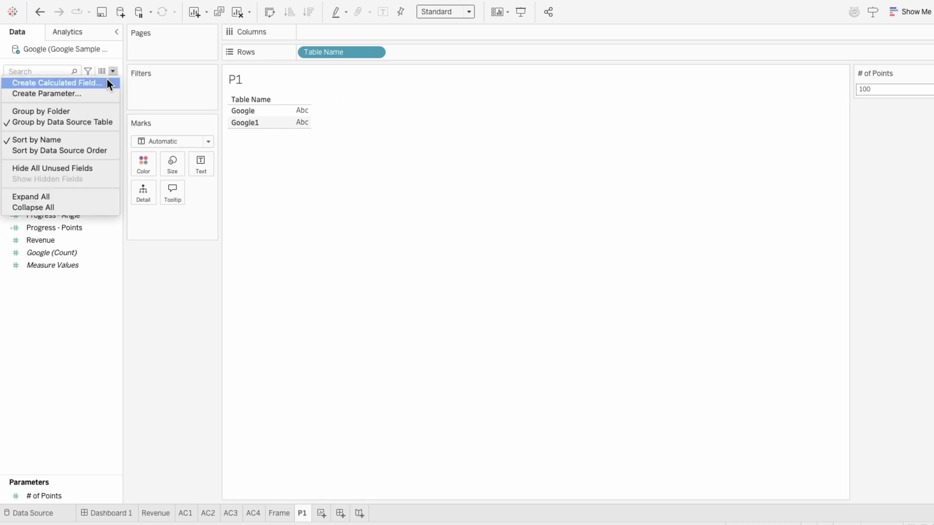
left_click(108, 83)
type("Progress - X")
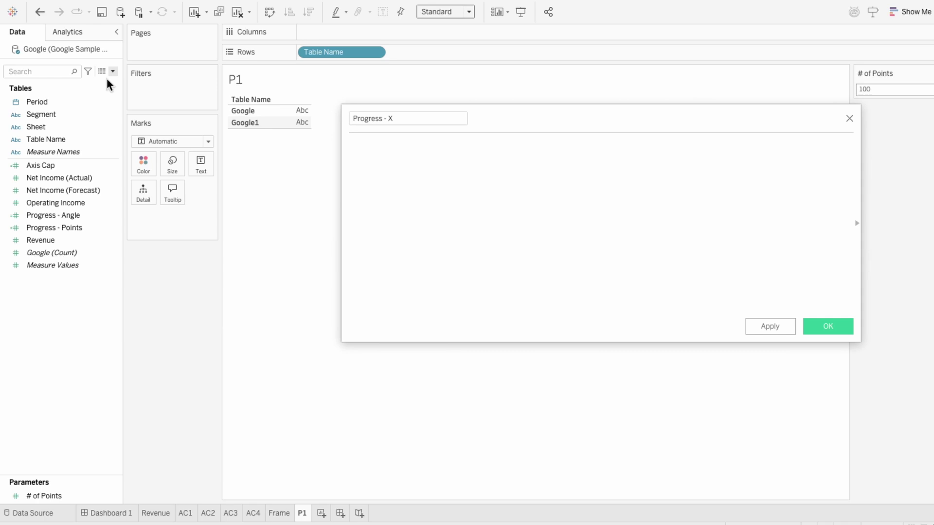
key("Tab")
type("SIN(prog")
key("Return")
type(")")
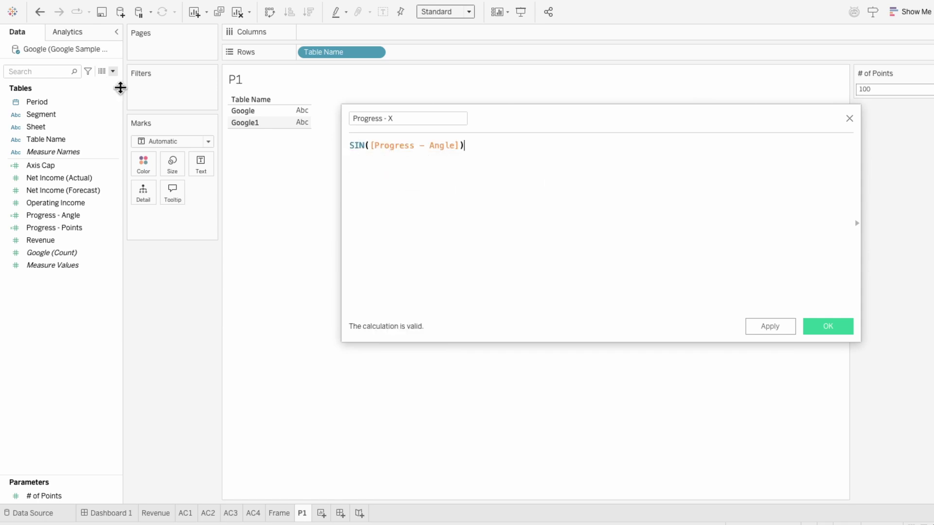
left_click(818, 324)
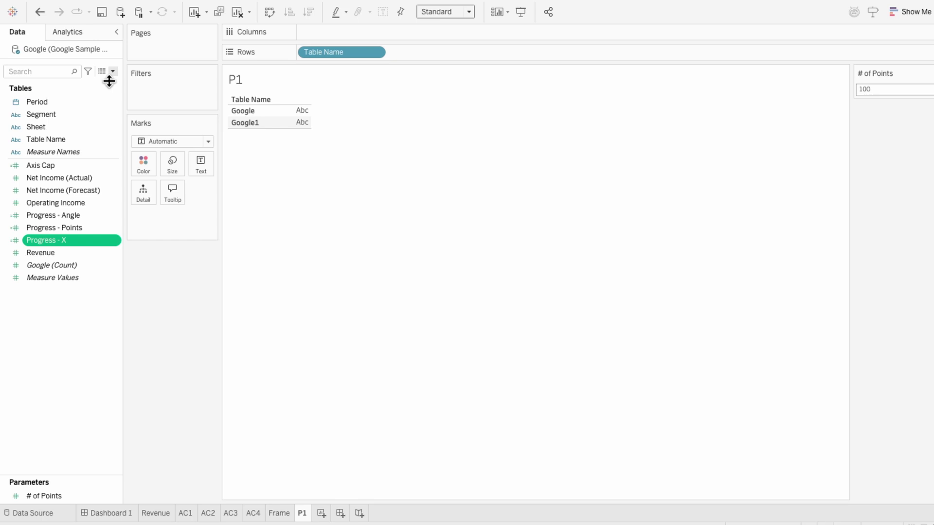
- Duplicate Progress - X into Progress - Y, changing the formula to COS([Progress - Angle])
right_click(80, 237)
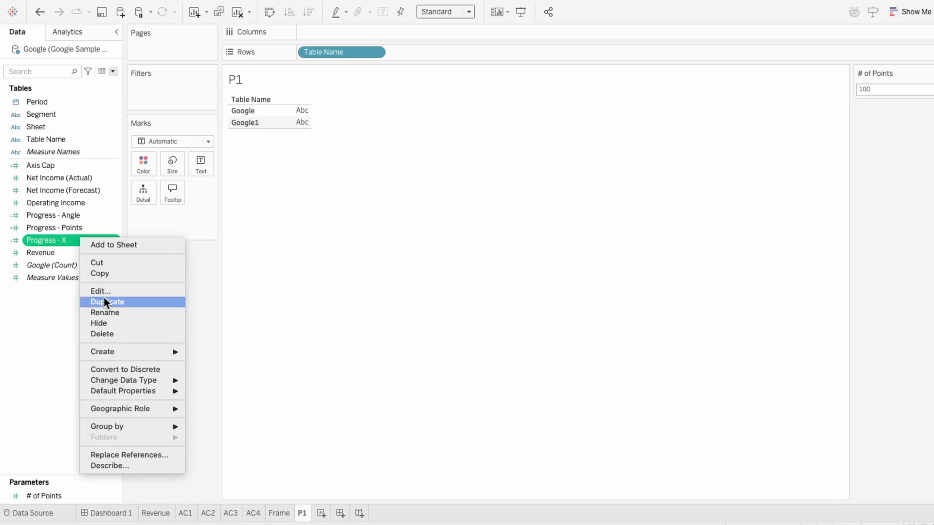
left_click(103, 298)
right_click(88, 255)
left_click(96, 306)
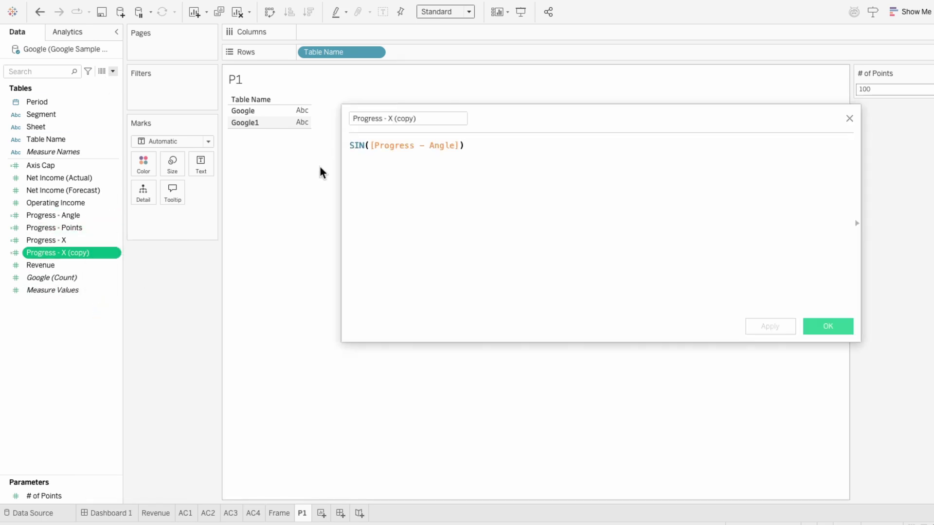
double_click(352, 145)
type("COS")
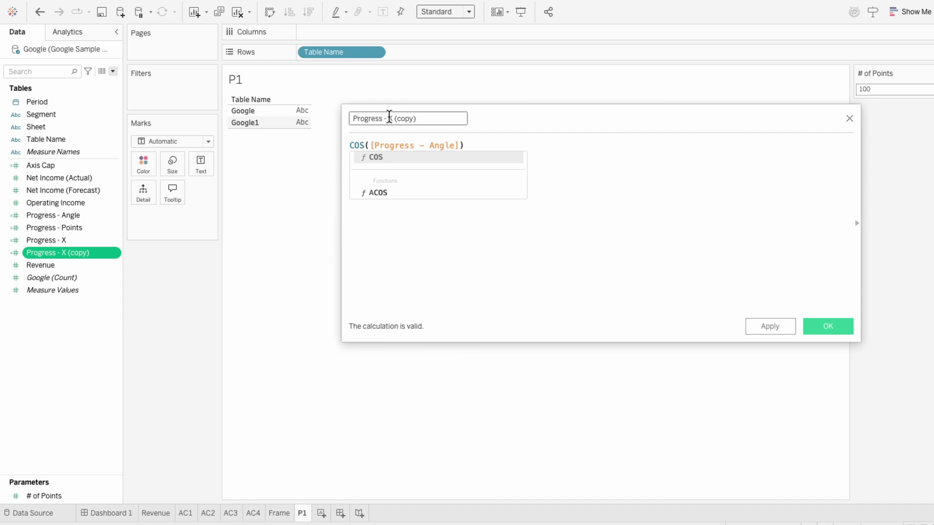
left_click_drag(388, 119, 480, 118)
type("Y")
left_click(811, 325)
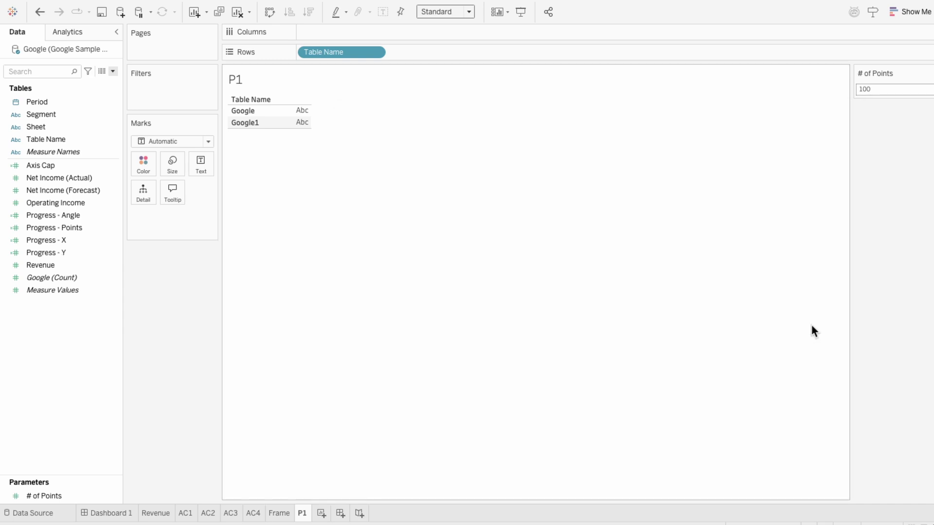
- Remove Table Name, then place Progress - X on Columns and Progress - Y on Rows
right_click(335, 56)
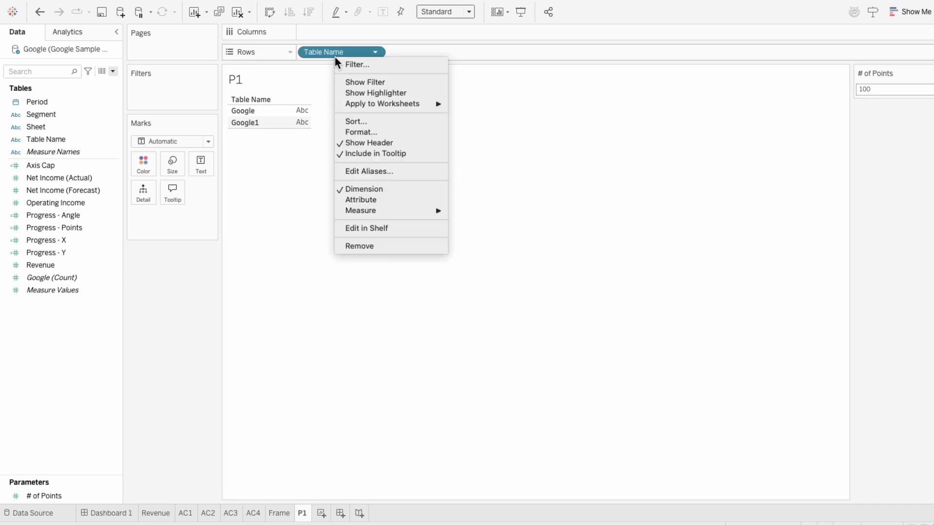
left_click(370, 246)
left_click_drag(41, 241, 319, 31)
left_click_drag(44, 253, 351, 54)
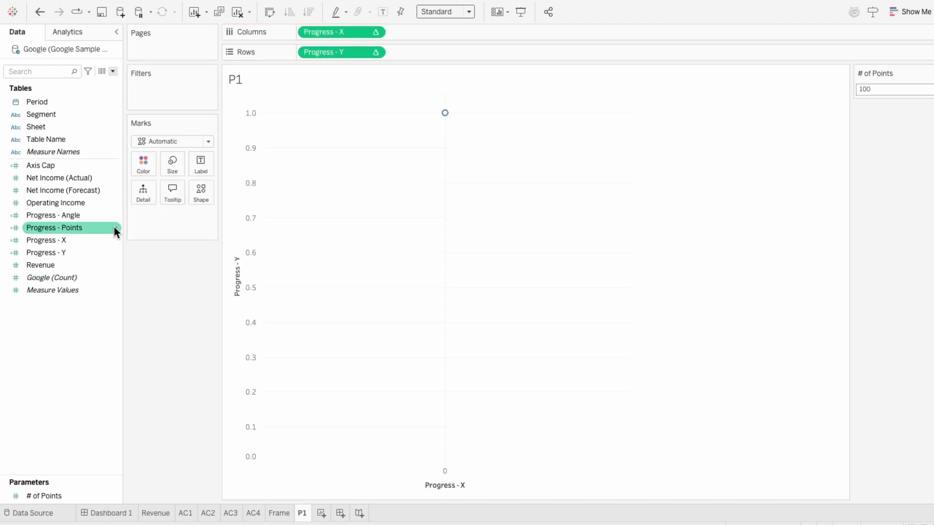
- Bin Progress - Points with bin size 2 and add the bin to Detail
right_click(110, 229)
mouse_move(127, 350)
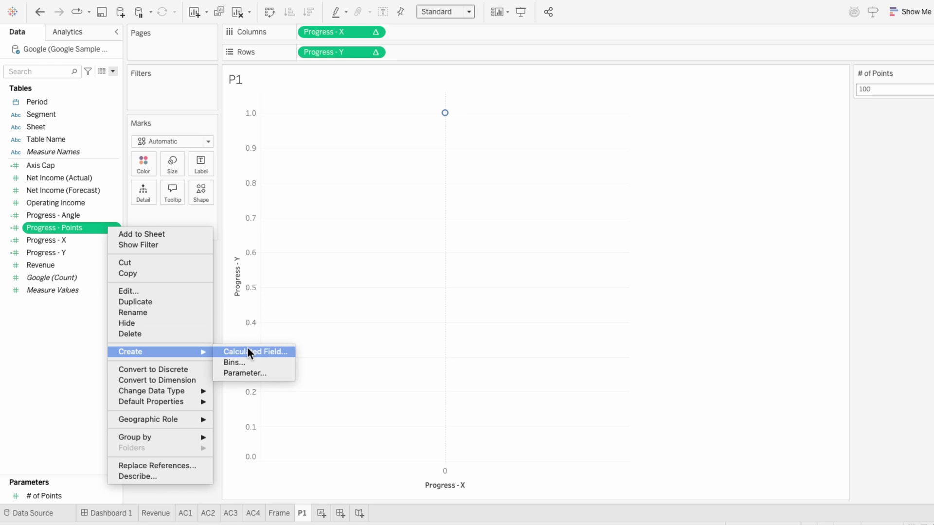
left_click(249, 362)
left_click_drag(448, 236, 379, 235)
type("2")
left_click(604, 318)
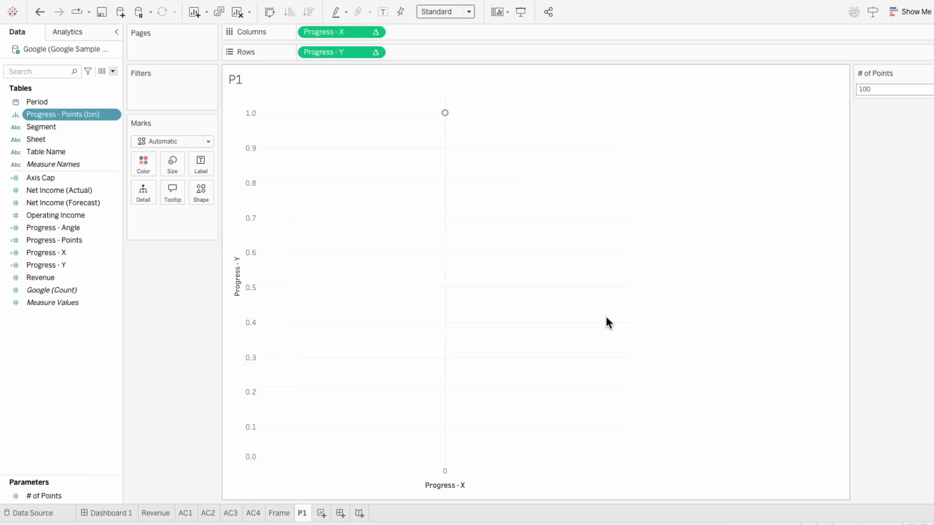
left_click_drag(75, 115, 165, 233)
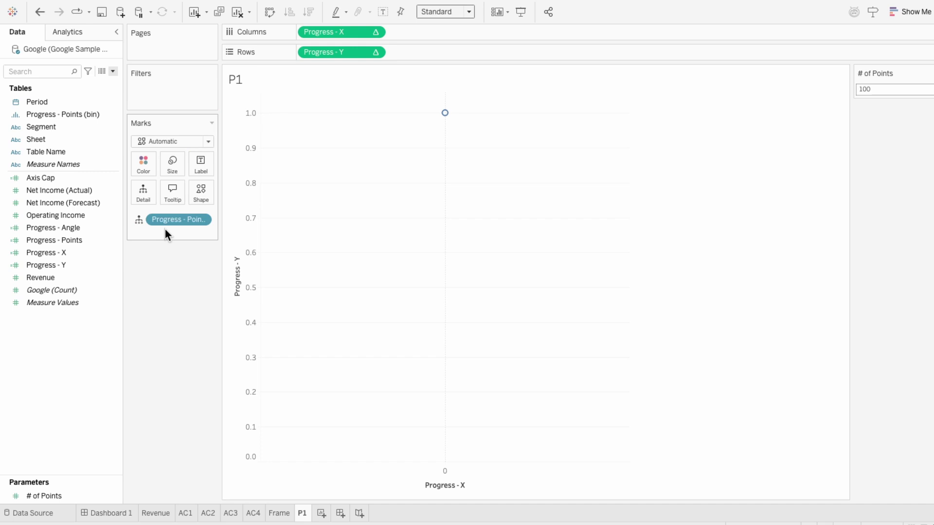
- Compute Progress - X and Progress - Y using Progress - Points (bin), and set marks to Circle
left_click(376, 32)
mouse_move(394, 167)
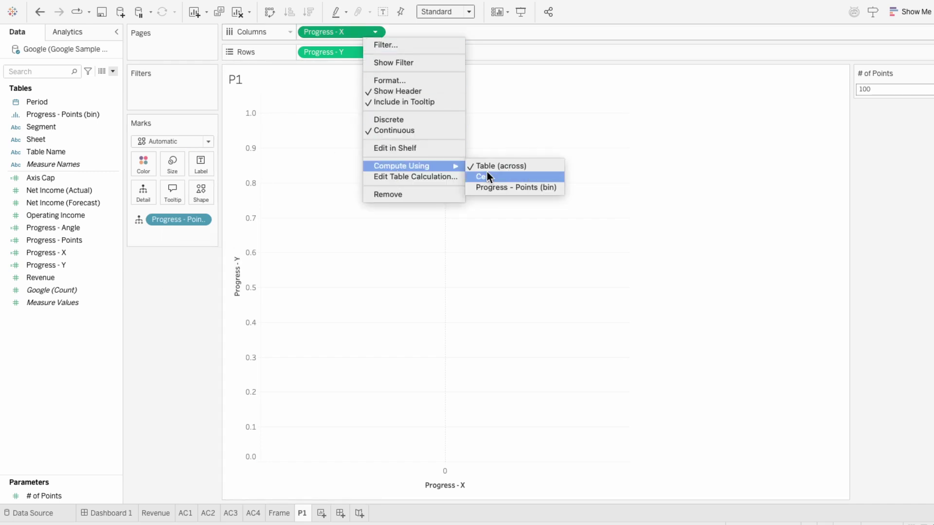
left_click(494, 188)
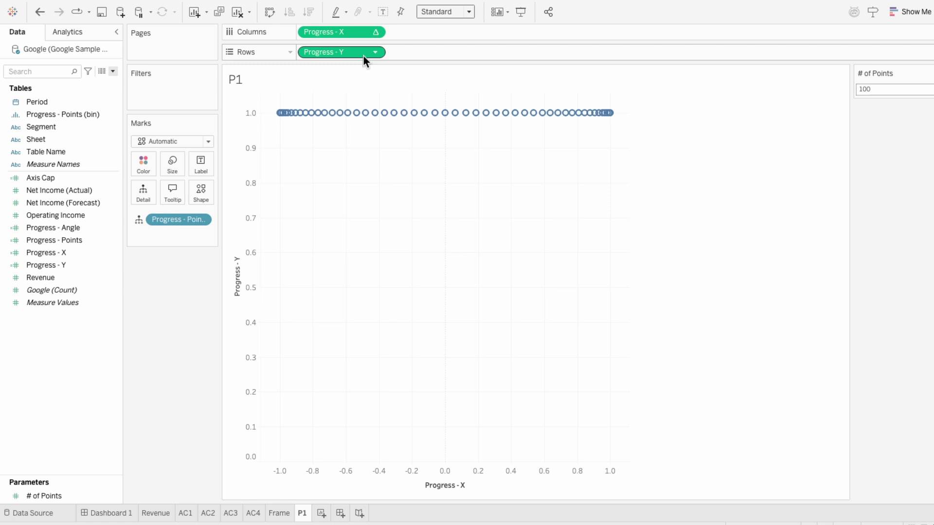
left_click(375, 52)
mouse_move(392, 180)
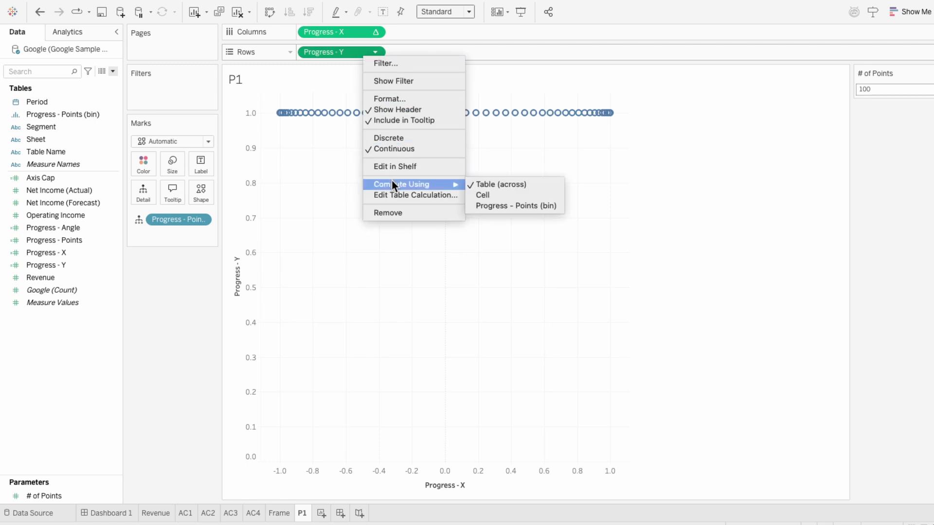
left_click(502, 204)
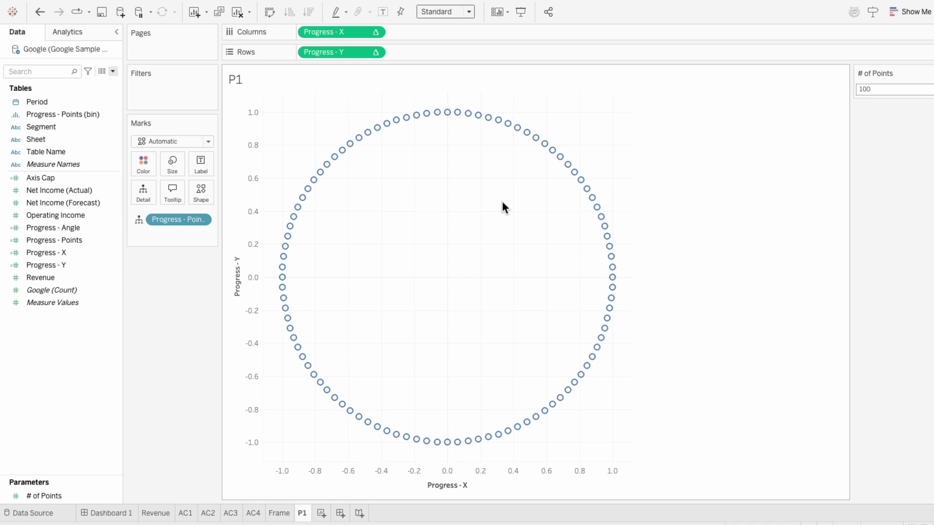
left_click(162, 140)
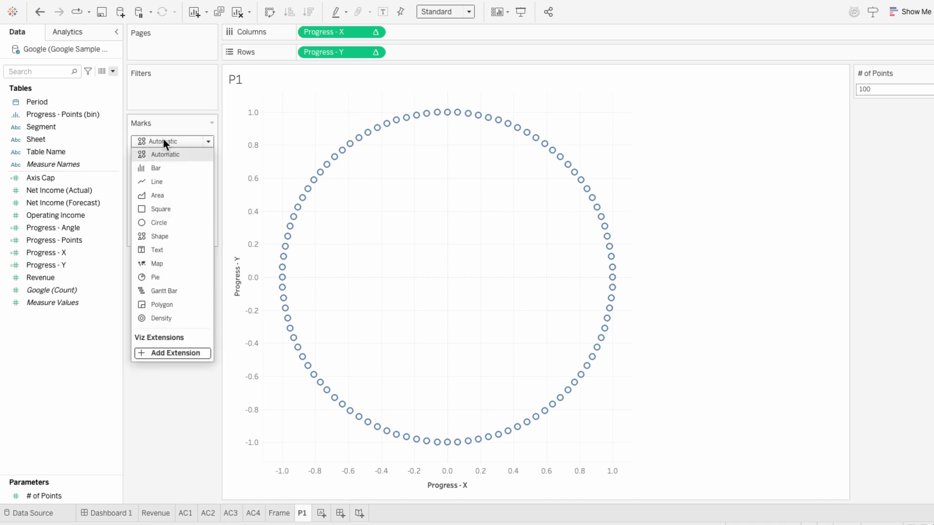
left_click(165, 222)
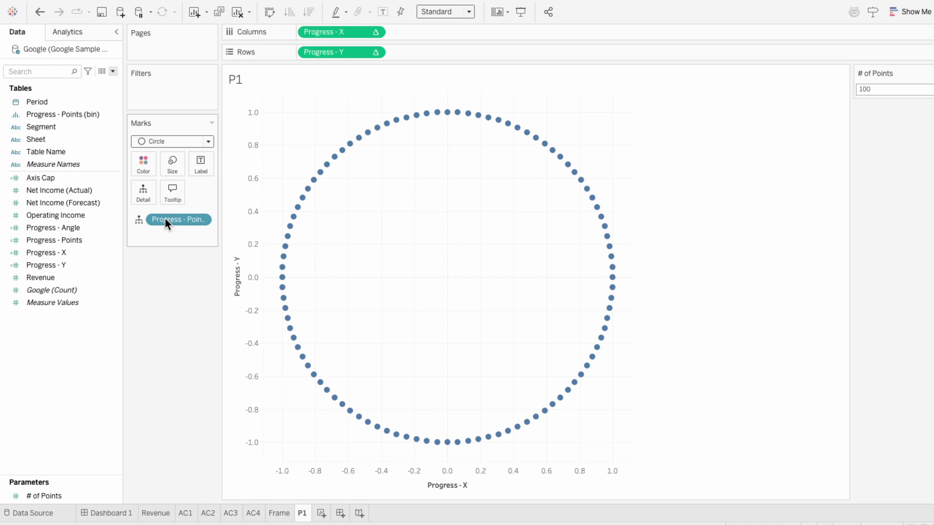
left_click(876, 90)
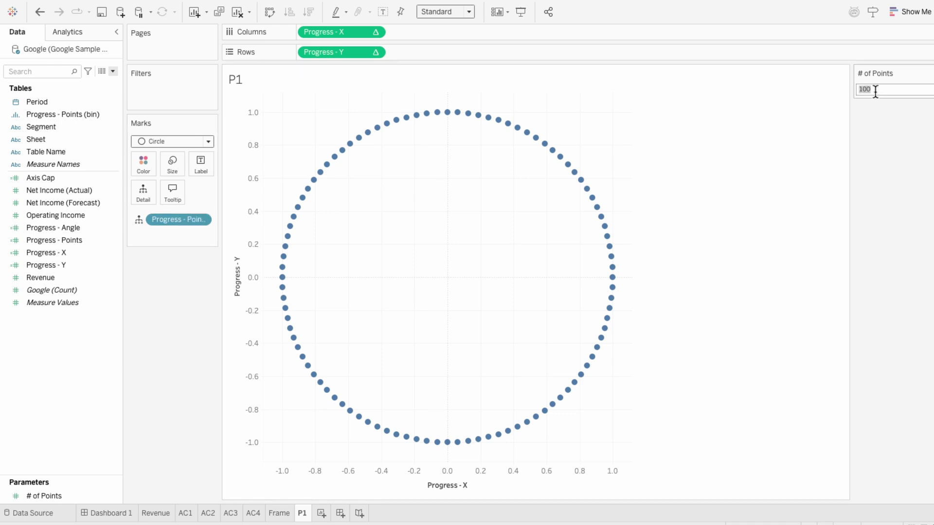
key("Return")
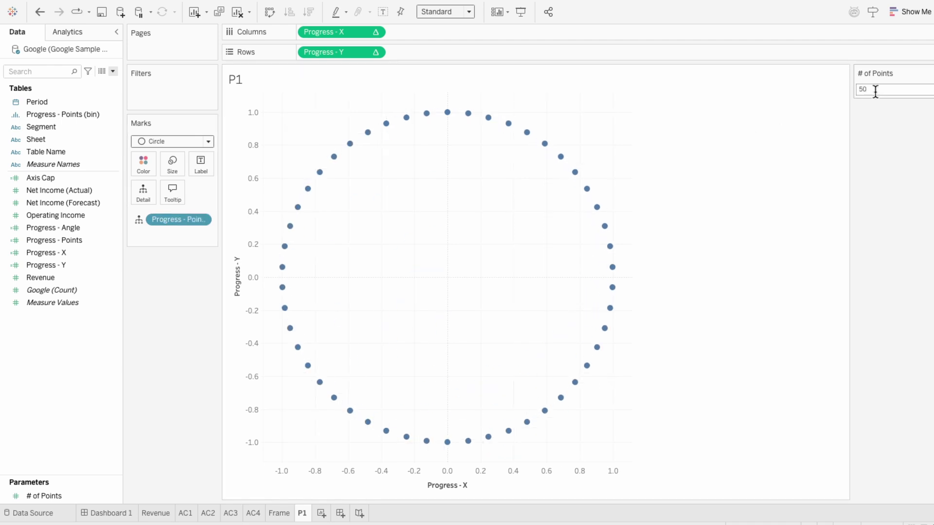
left_click(876, 91)
type("25")
key("Return")
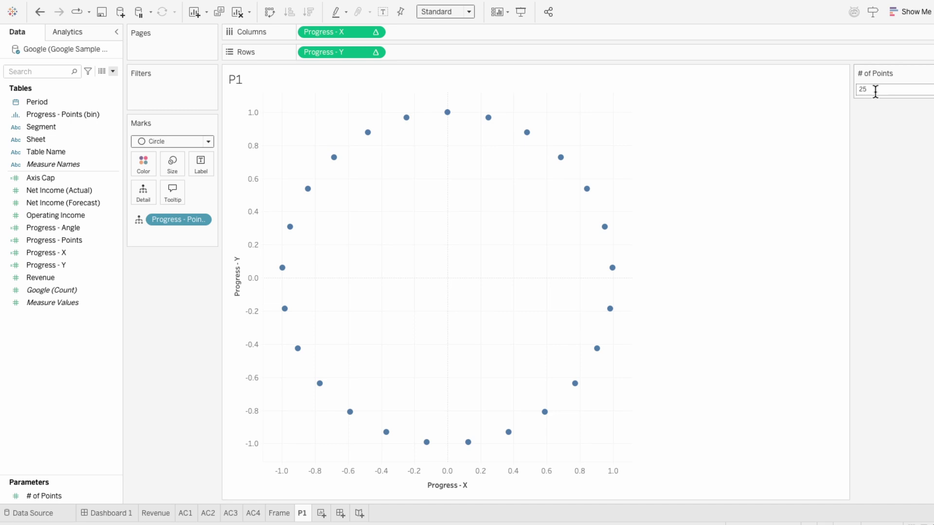
left_click(875, 90)
type("100")
key("Return")
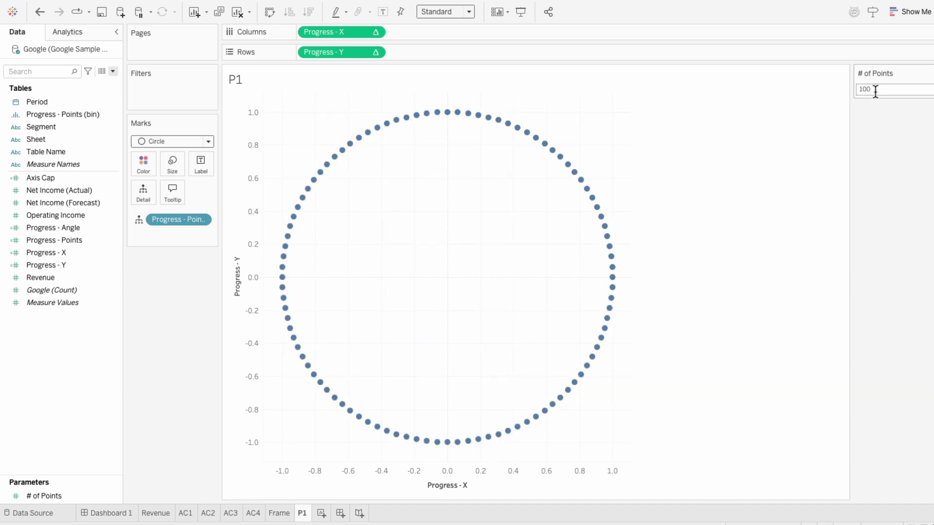
left_click(113, 71)
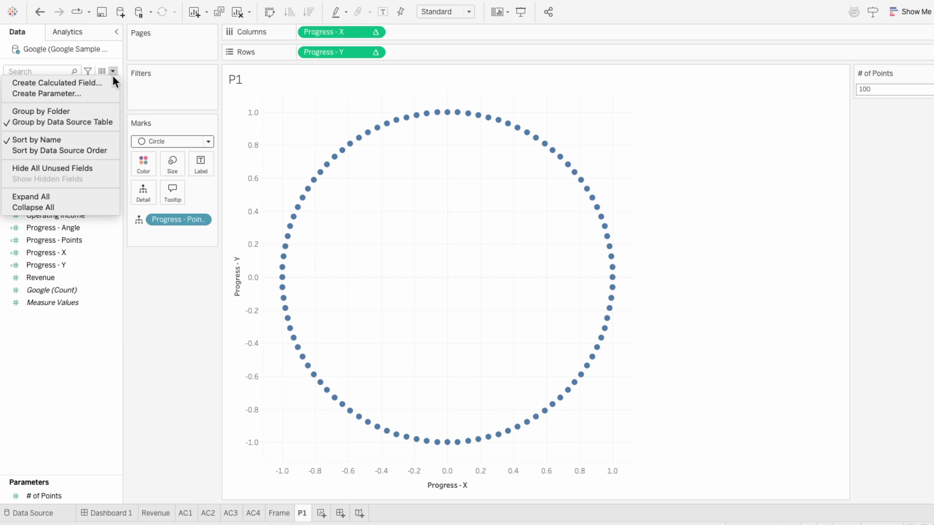
left_click(112, 81)
type("Progress")
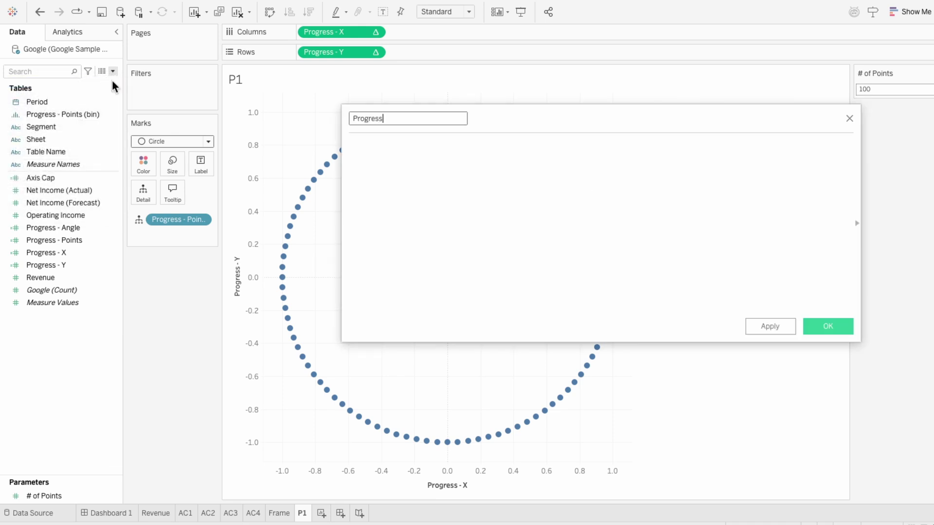
type(" - Colors")
key("Tab")
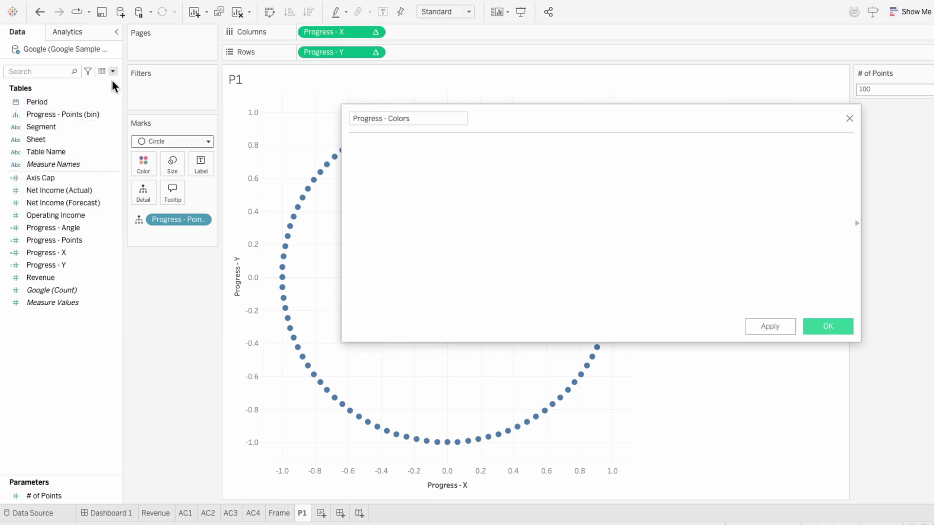
type("IF IN")
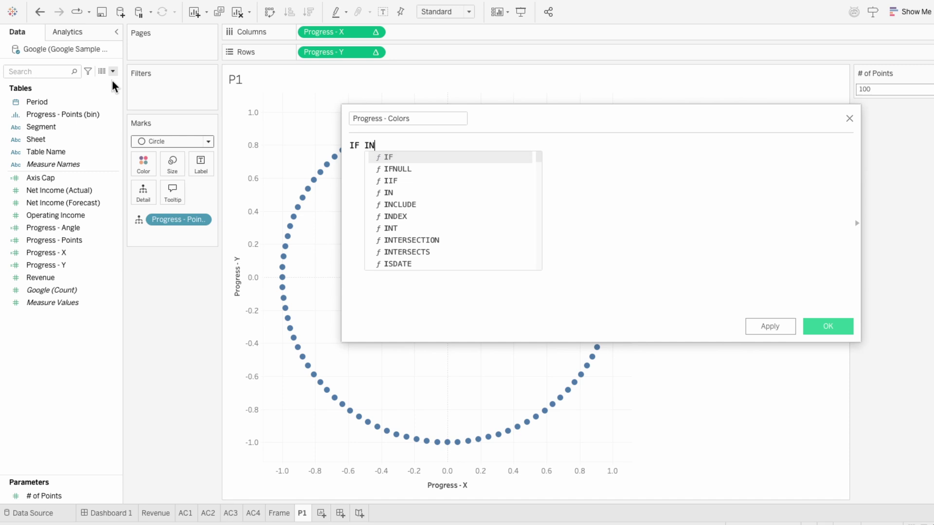
type("DEX() <")
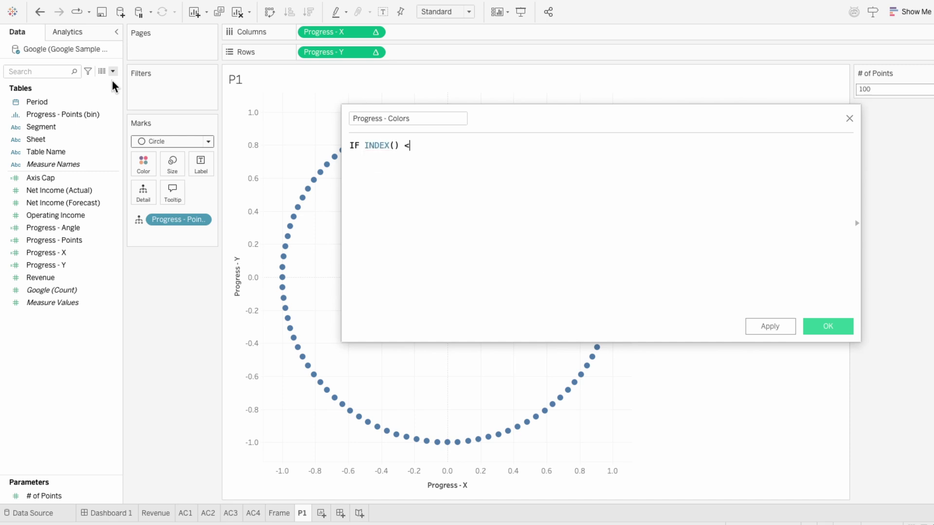
type("= WINDOW_SUM")
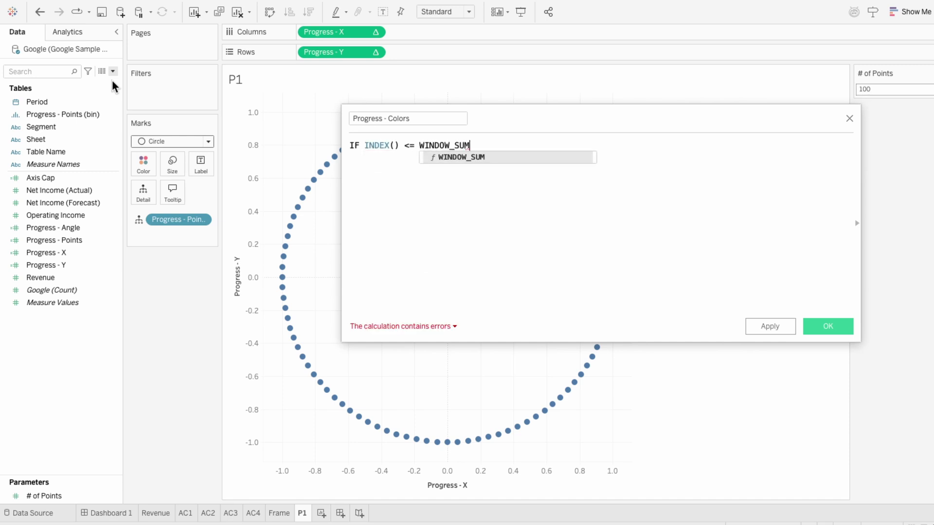
type("(SUM([Revenue]")
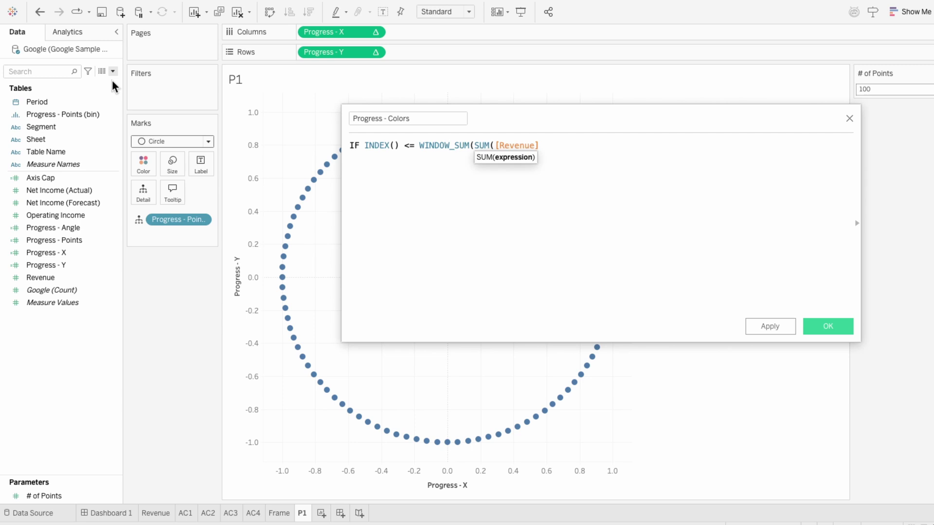
type("))/215000000000")
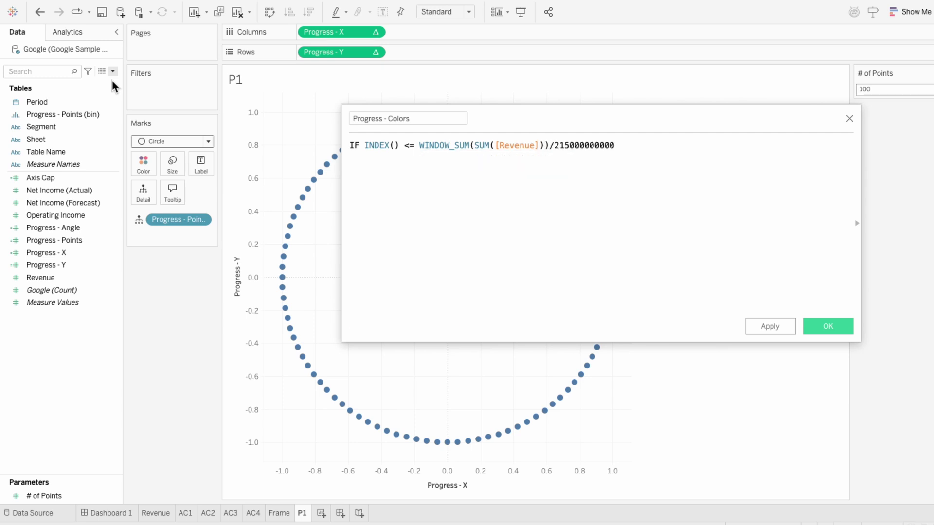
type("/2")
type(" * point")
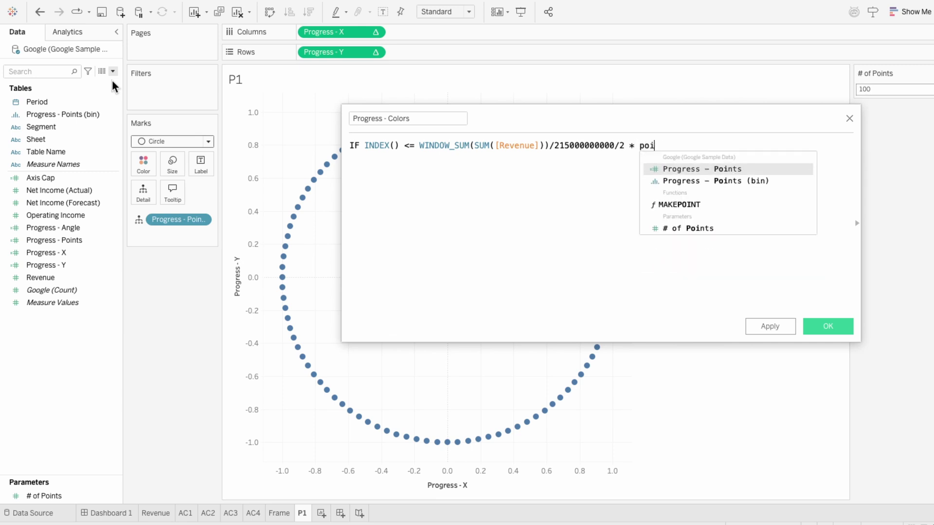
key("Down")
key("Down")
key("Down")
key("Return")
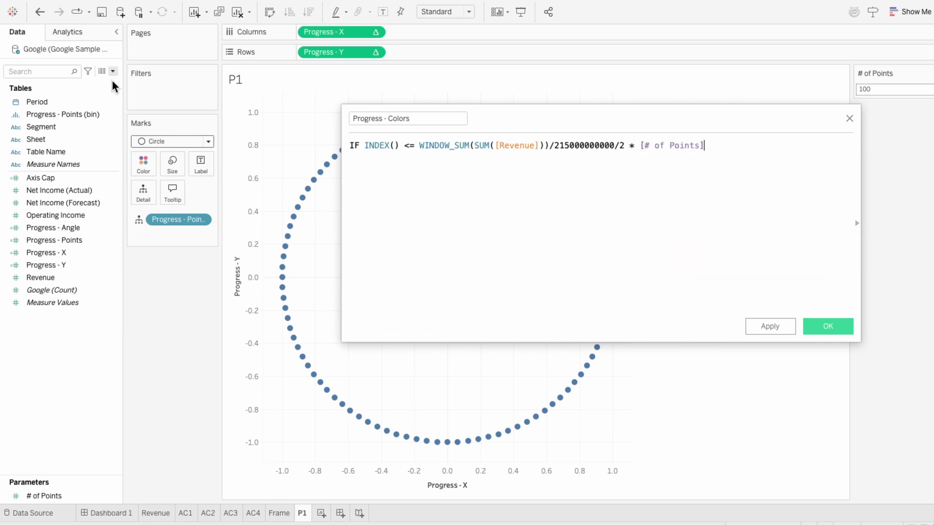
key("Return")
type("THEN \"Fill\" ELSE \"No\" END")
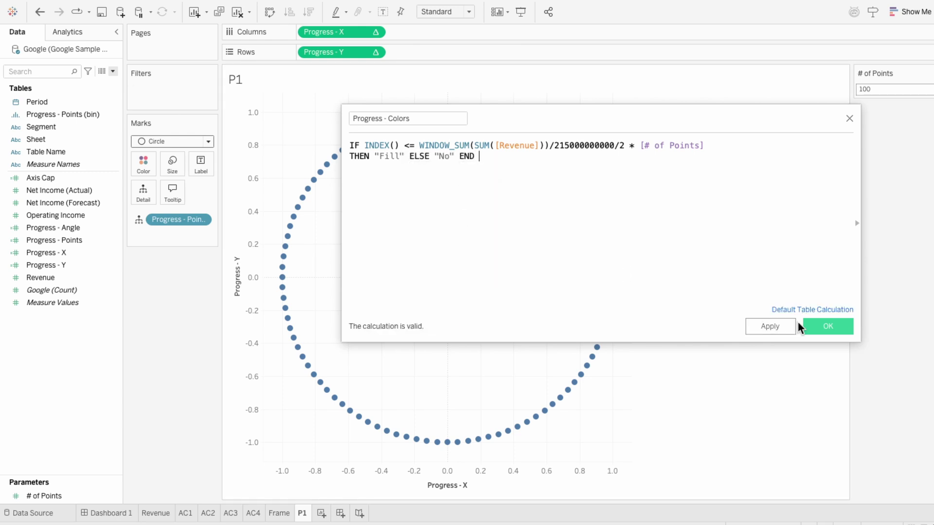
left_click(833, 329)
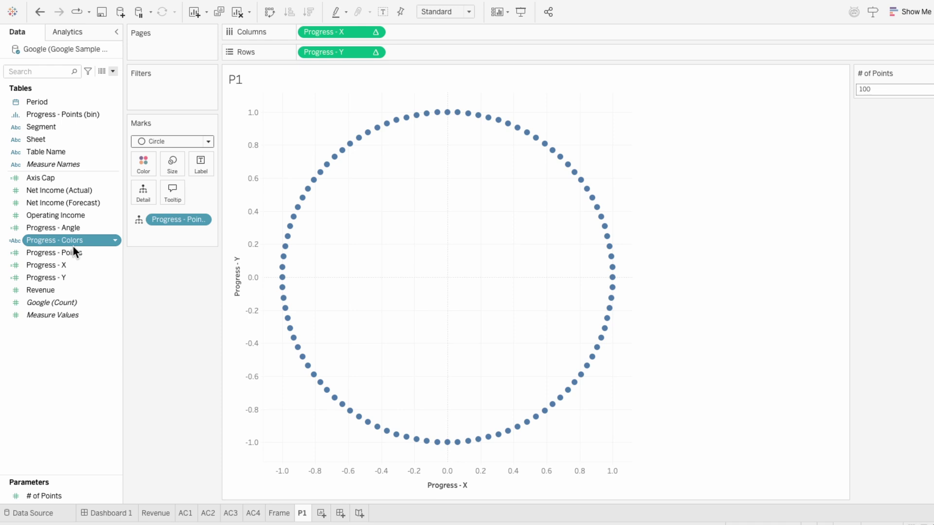
- Add Progress - Colors to Detail and filter Segment to Google Search & Other
left_click_drag(73, 243, 183, 240)
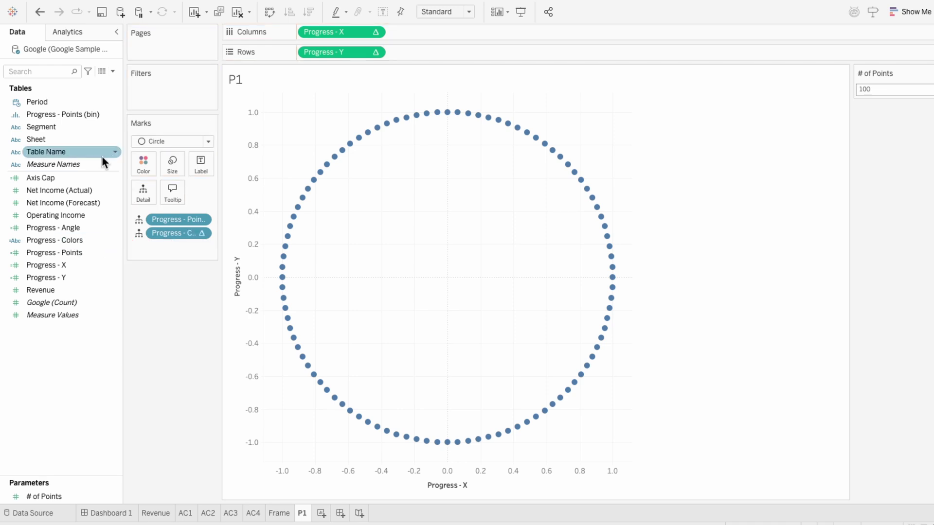
left_click_drag(68, 127, 168, 95)
left_click(369, 184)
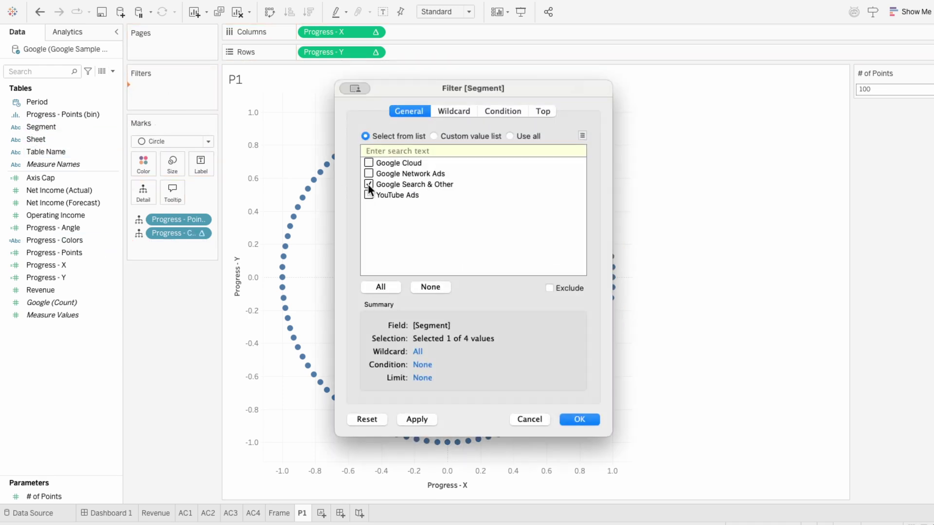
left_click(586, 420)
- Add a relative-date filter on Period
left_click_drag(87, 103, 175, 104)
left_click(536, 398)
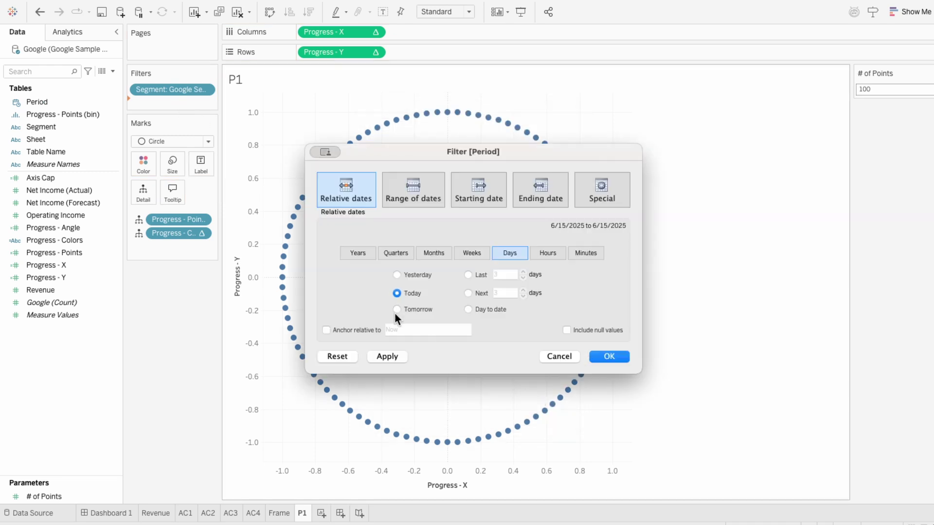
left_click(355, 253)
left_click(607, 358)
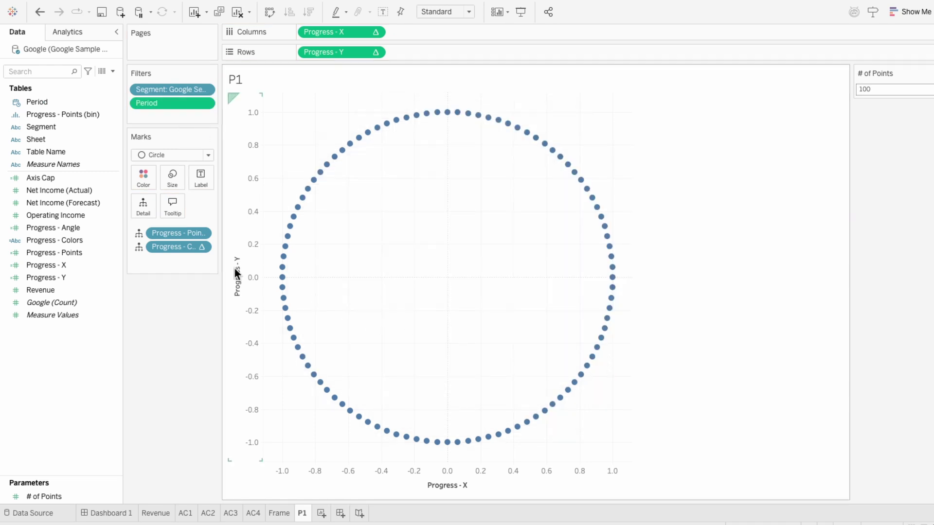
- Set Compute Using for Progress - Colors and move it from Detail to Color
right_click(167, 247)
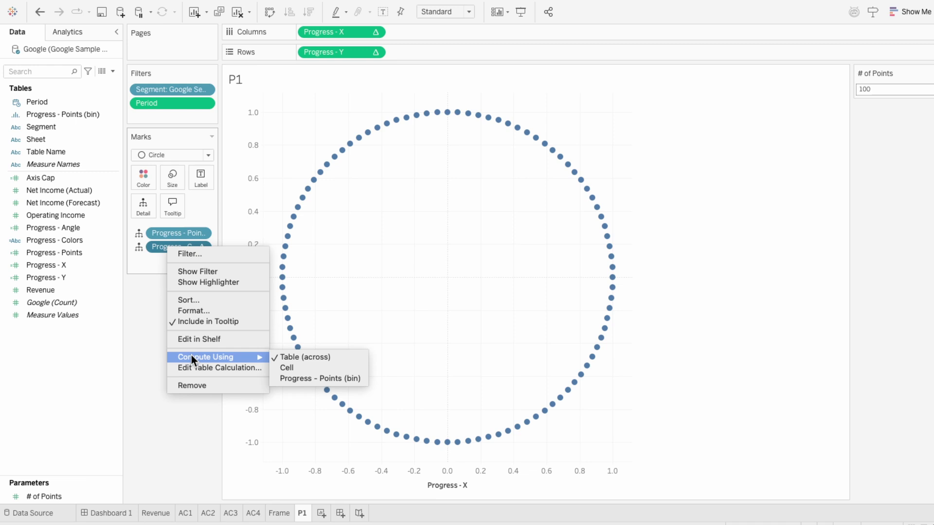
left_click(290, 377)
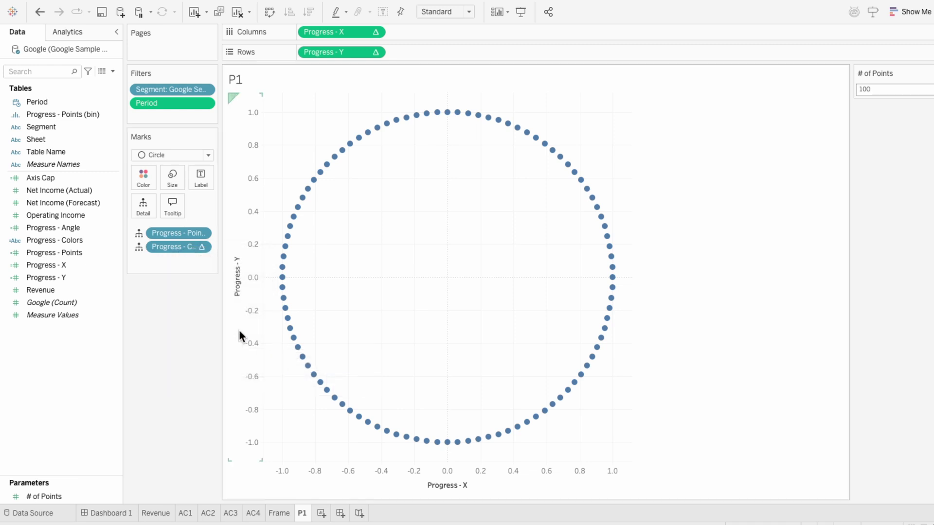
left_click(139, 248)
left_click(148, 261)
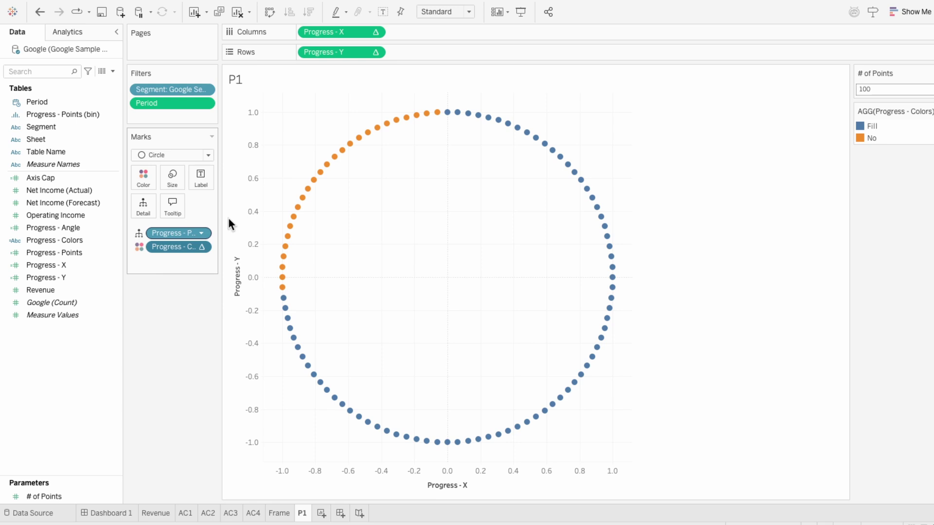
- Add SUM(0) to Rows beside Progress - Y and make it a dual axis
double_click(398, 52)
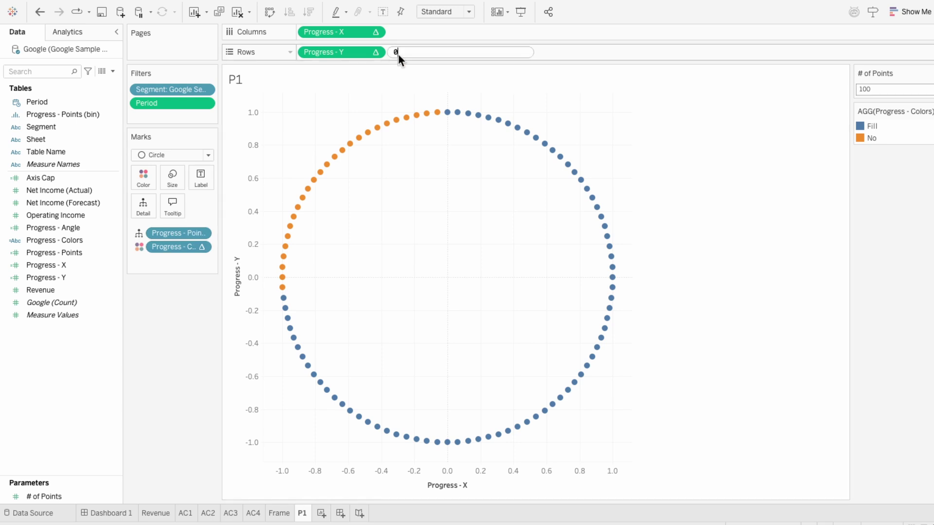
type("0")
key("Return")
right_click(399, 55)
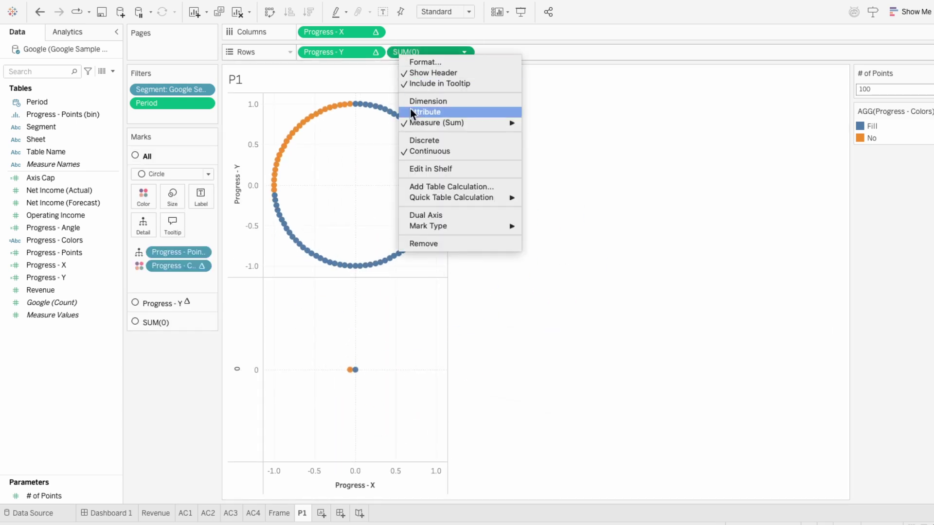
left_click(428, 213)
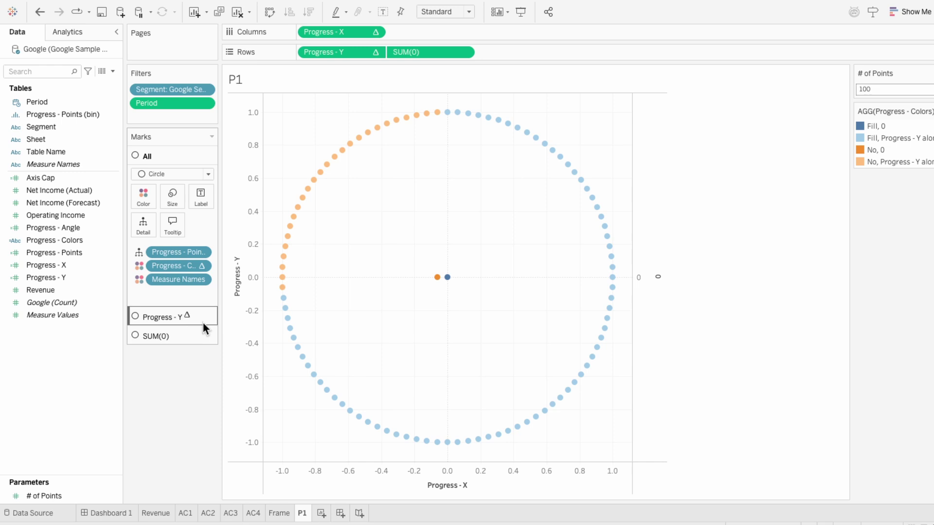
- Set the SUM(0) layer's mark type to Text and remove its colour fields
left_click(182, 333)
left_click(173, 213)
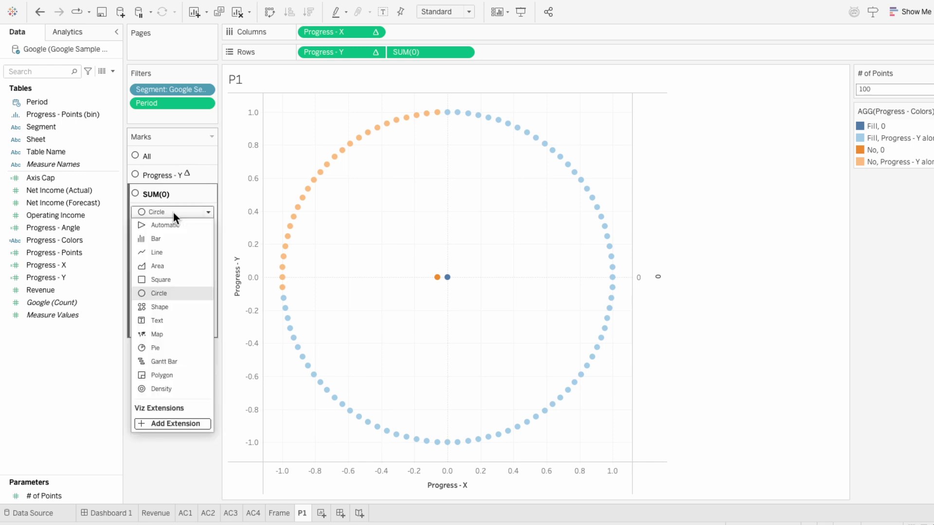
left_click(169, 319)
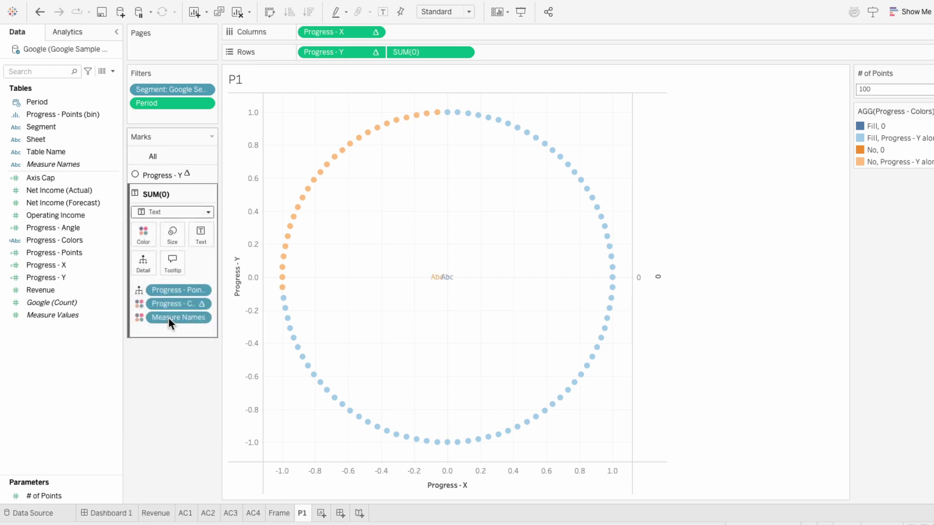
left_click_drag(168, 319, 168, 312)
double_click(166, 291)
type("re")
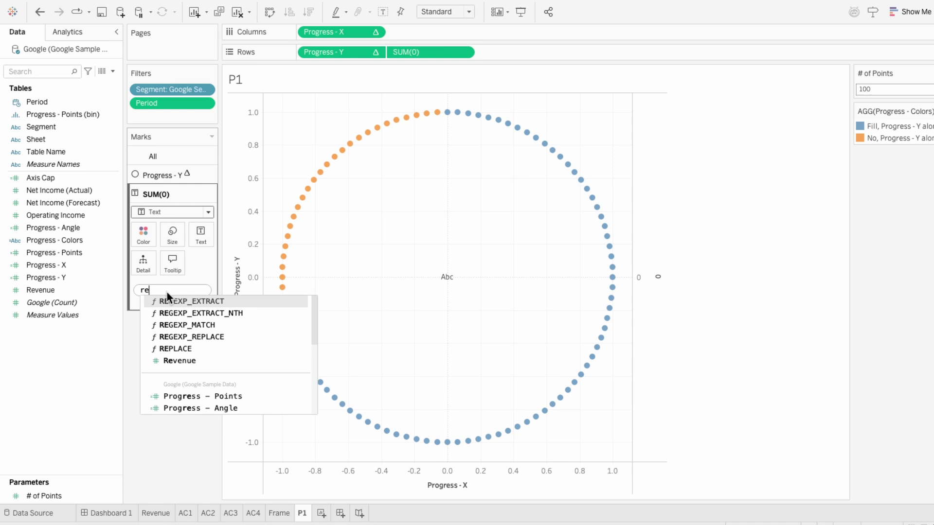
type("venue")
key("Return")
type("/215000000000")
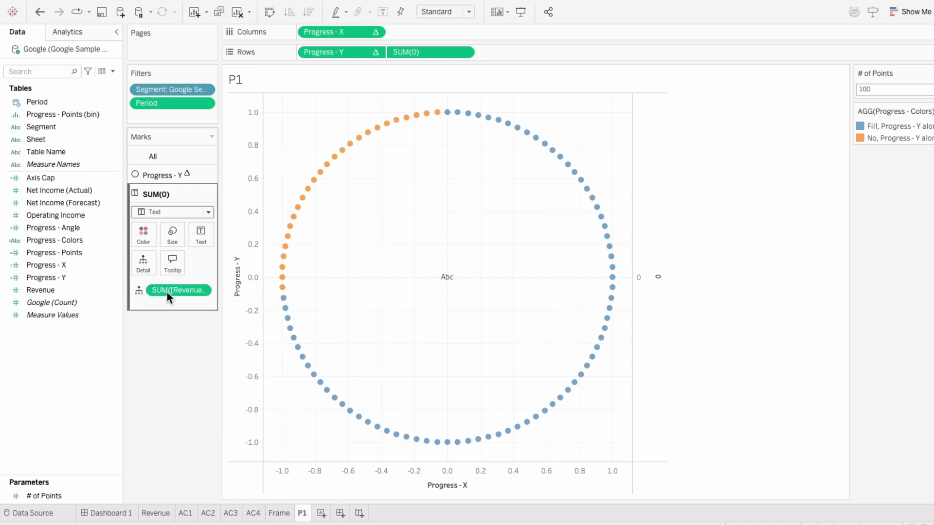
left_click(138, 290)
left_click(150, 326)
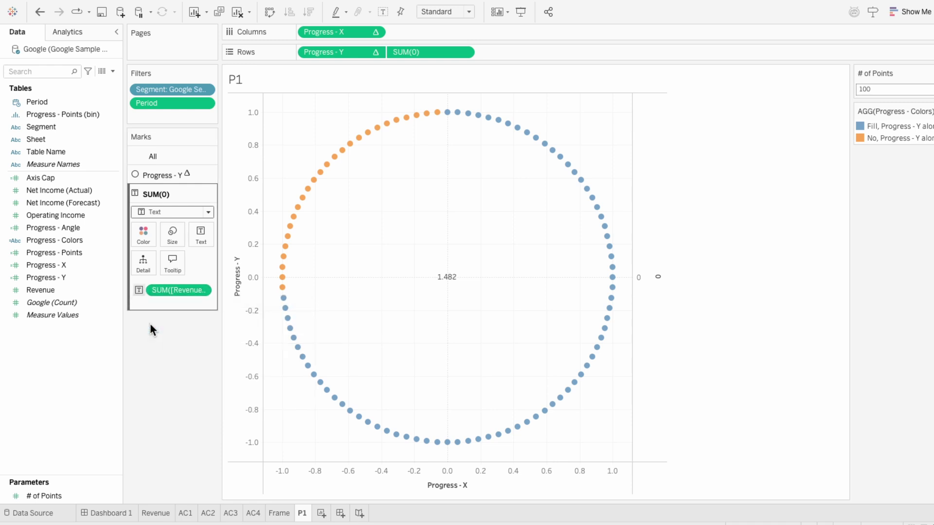
double_click(184, 291)
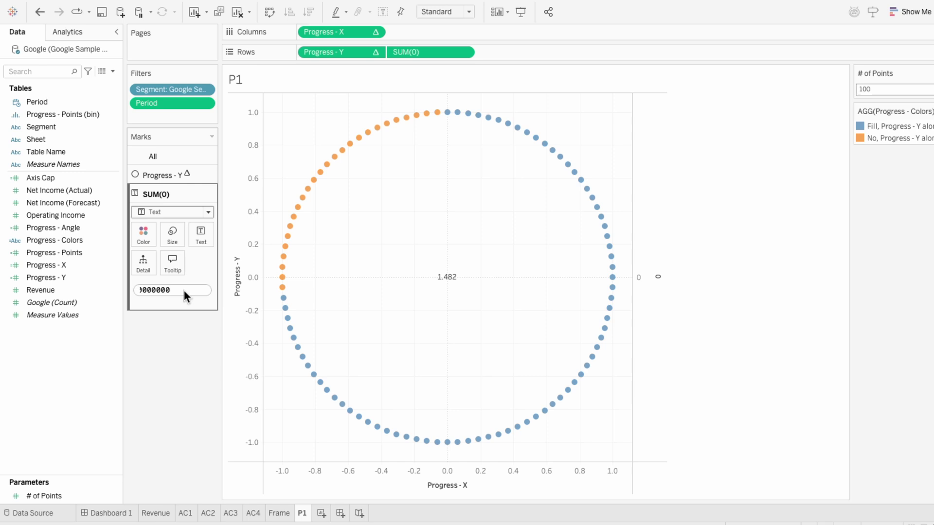
key("Return")
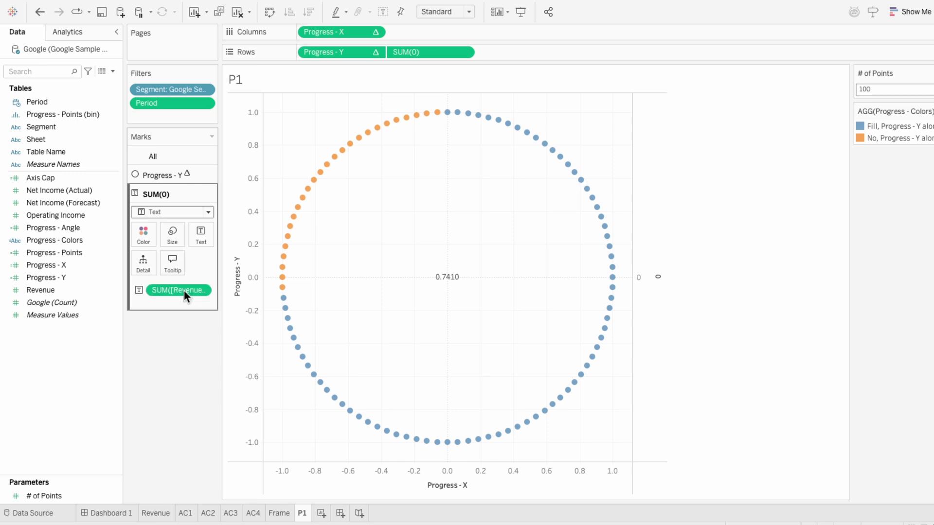
- Enter 20, then 25 in the # of Points control so the ring shows 25 dots
mouse_move(448, 287)
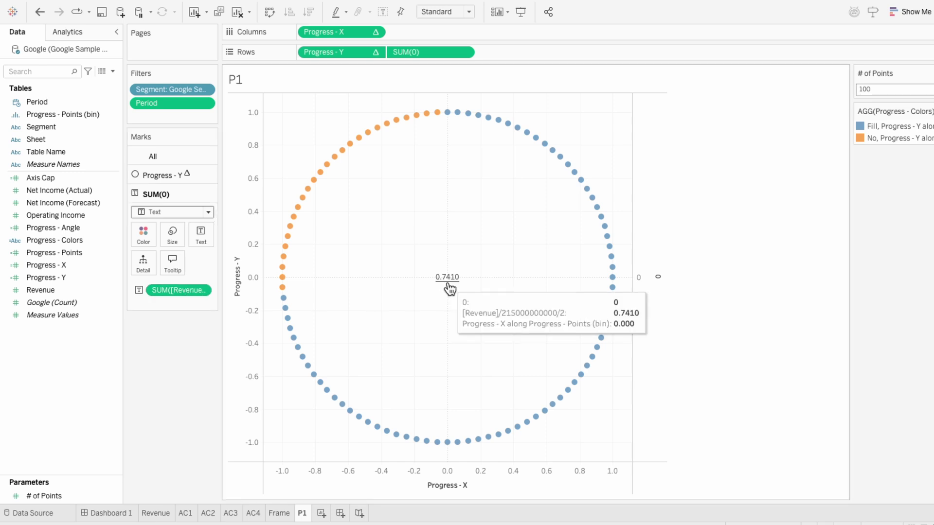
mouse_move(280, 300)
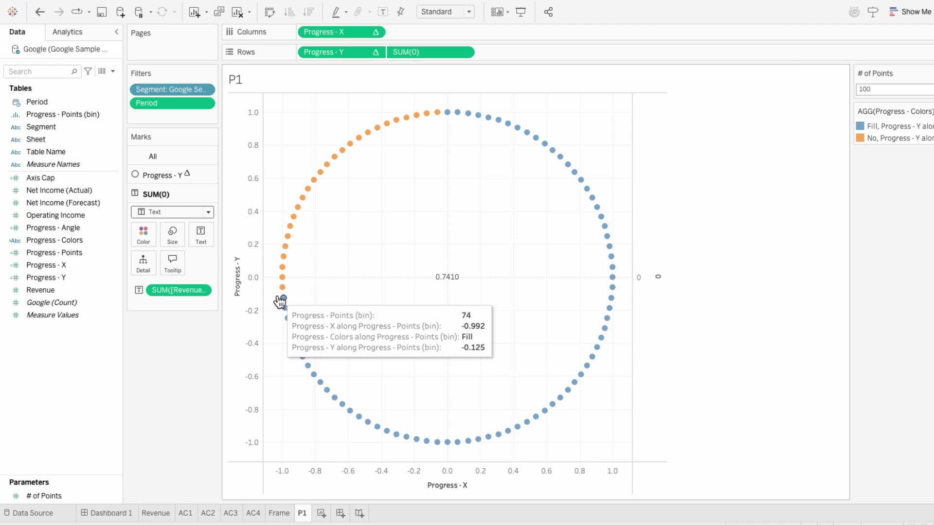
left_click(877, 90)
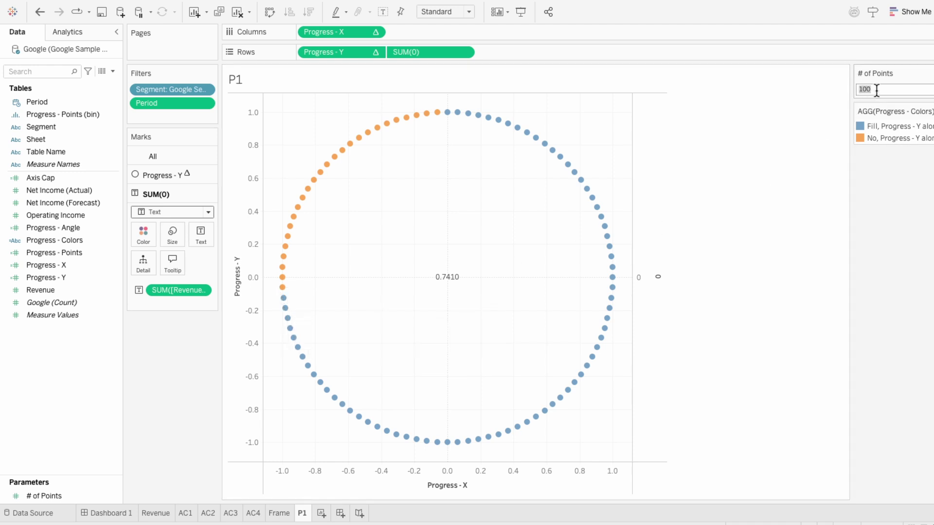
type("20")
key("Return")
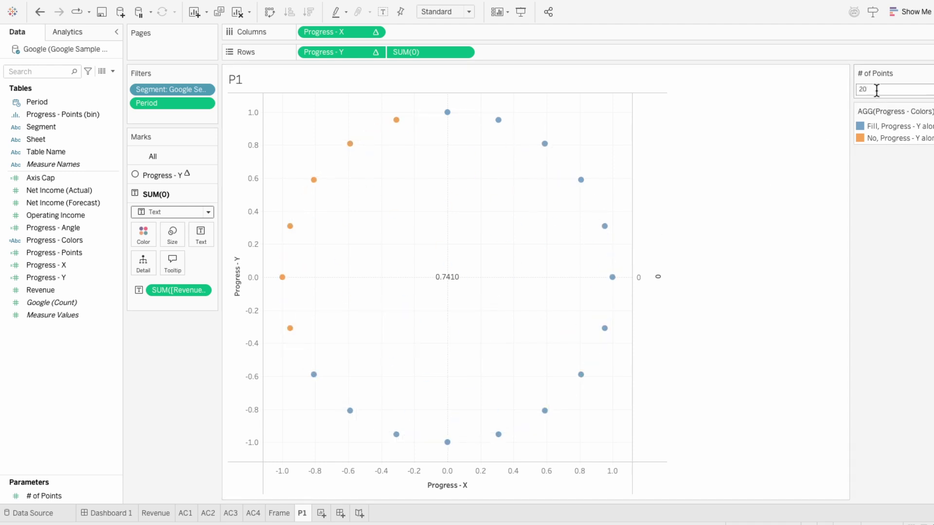
type("25")
key("Return")
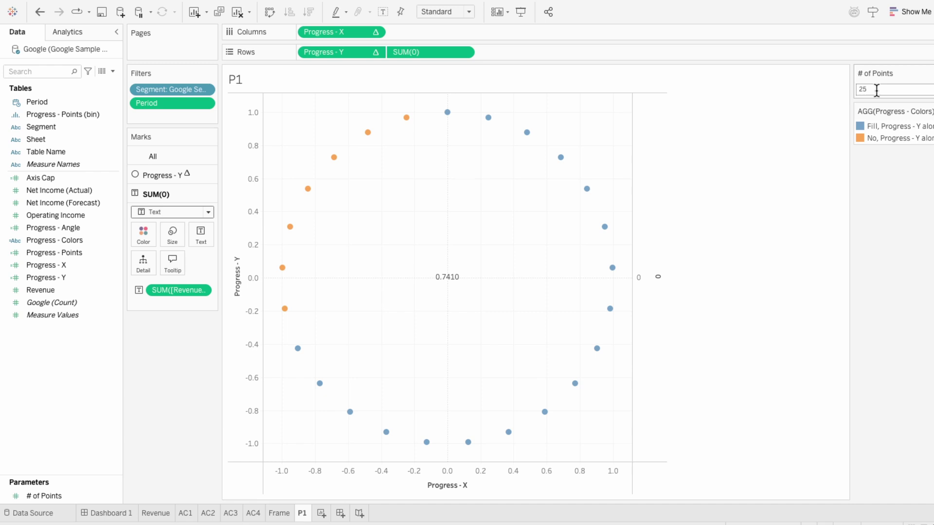
- Hide the headers of the Progress - X and Progress - Y axes
right_click(381, 477)
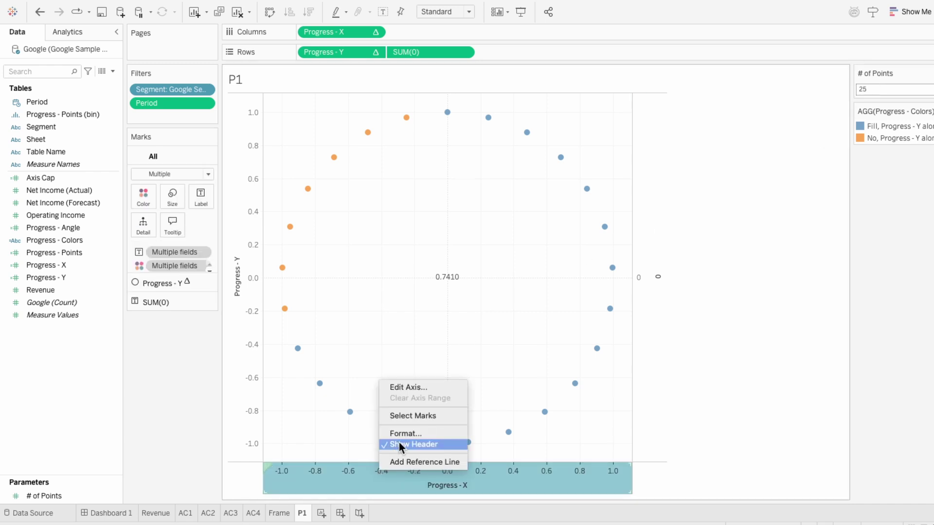
left_click(398, 443)
right_click(245, 382)
left_click(265, 481)
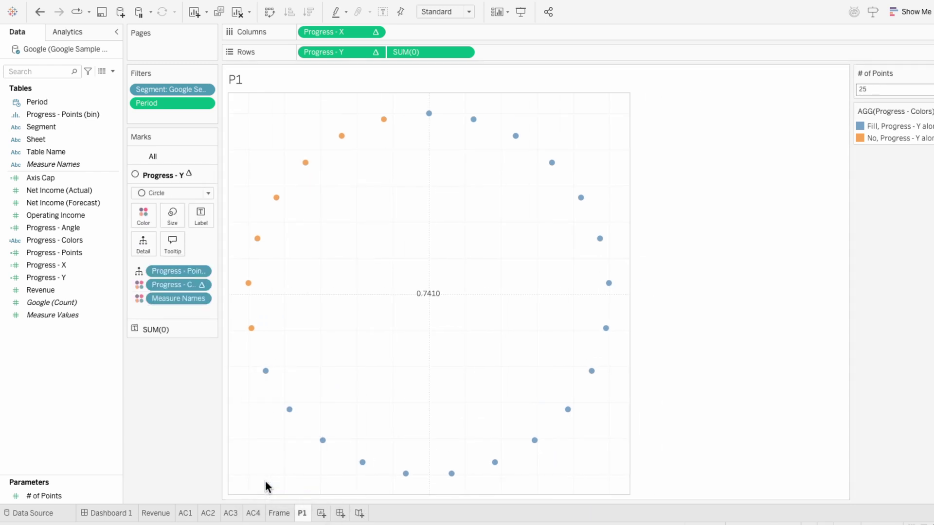
- In sheet formatting, set the row and column dividers to None
right_click(312, 336)
left_click(330, 383)
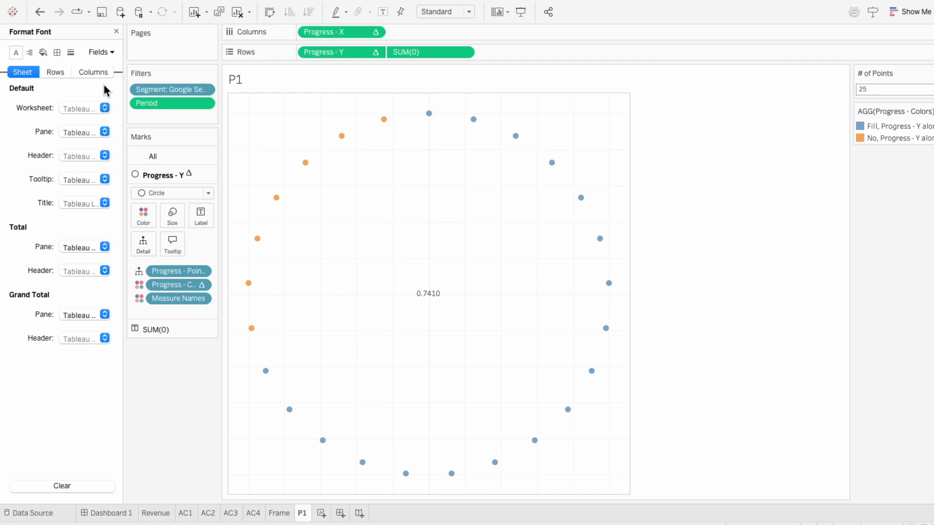
left_click(43, 53)
left_click(71, 110)
left_click(31, 124)
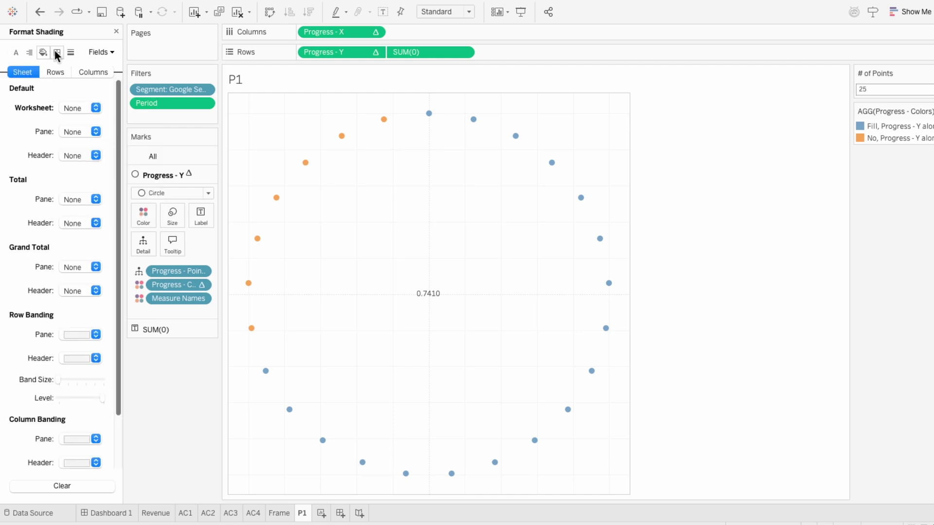
left_click(57, 52)
left_click(80, 335)
left_click(98, 356)
left_click(81, 421)
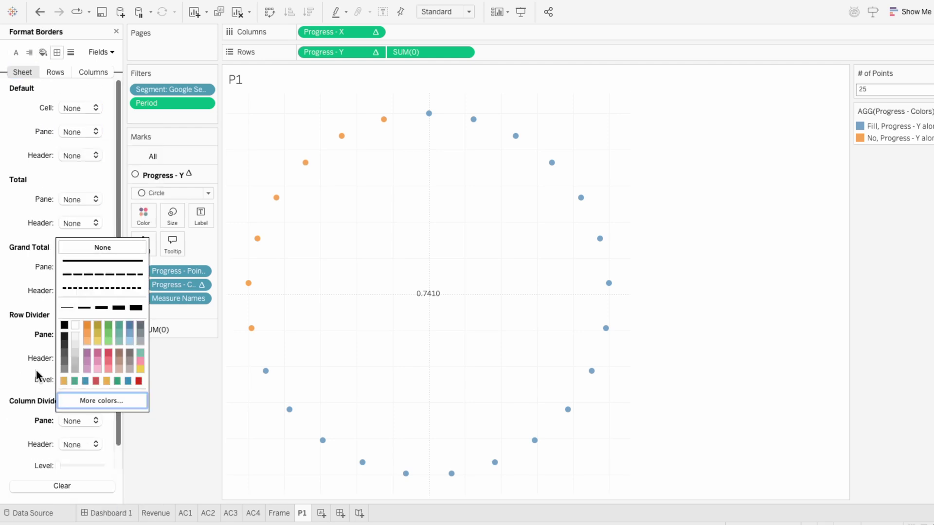
left_click(100, 246)
- Set the grid lines and zero lines to None
left_click(71, 52)
left_click(80, 108)
left_click(79, 123)
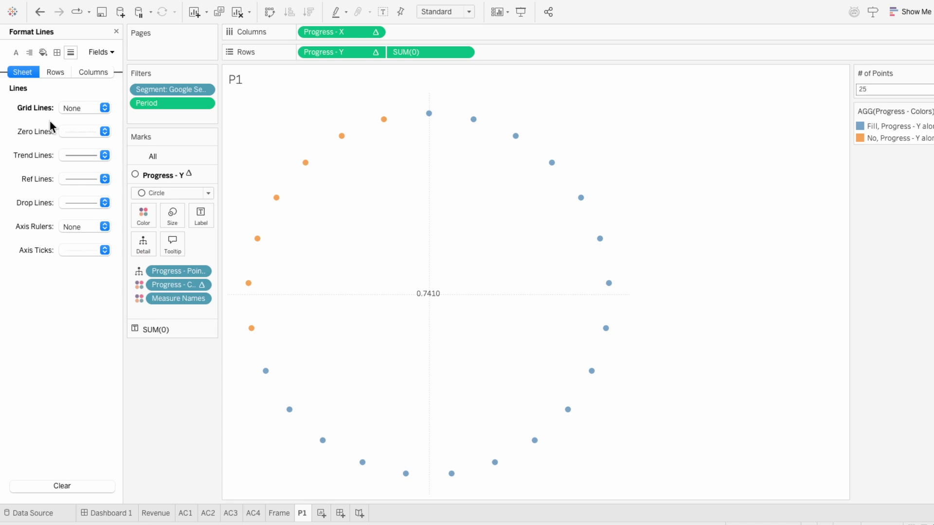
left_click(82, 131)
left_click(78, 152)
left_click(118, 30)
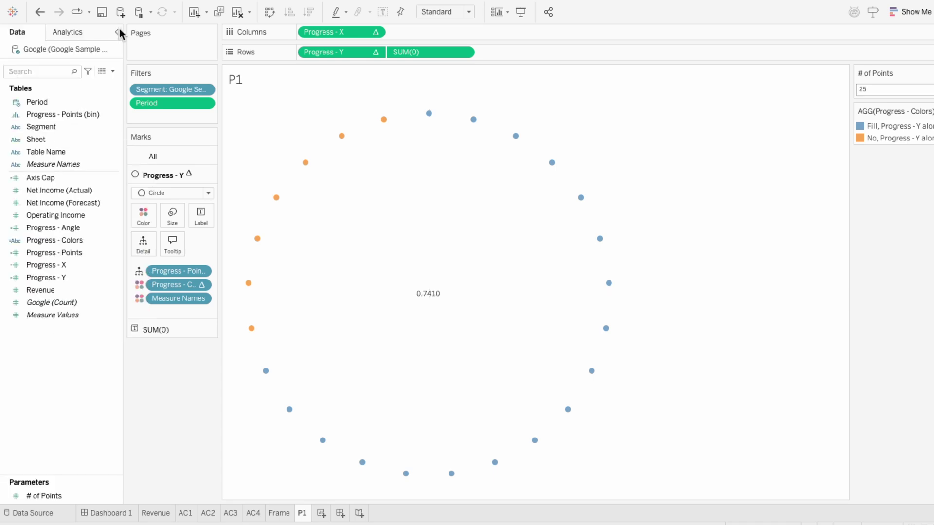
- Format the revenue label on the text layer as a percentage with no decimals (74%)
left_click(177, 326)
right_click(173, 289)
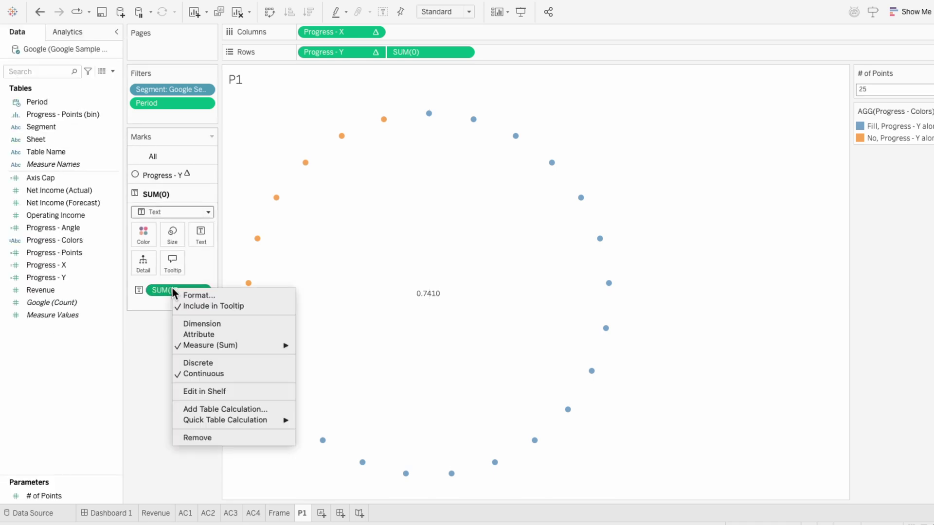
left_click(187, 295)
left_click(94, 156)
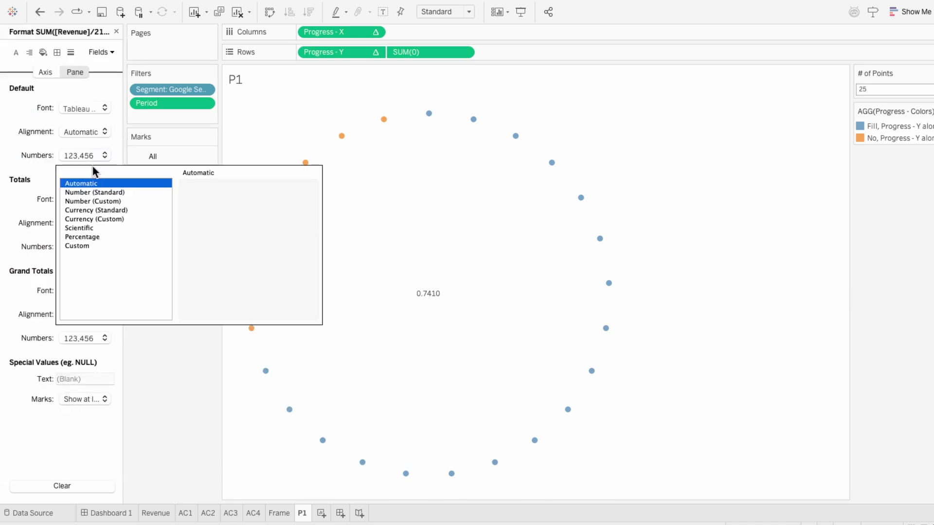
left_click(100, 236)
left_click(219, 205)
left_click(218, 205)
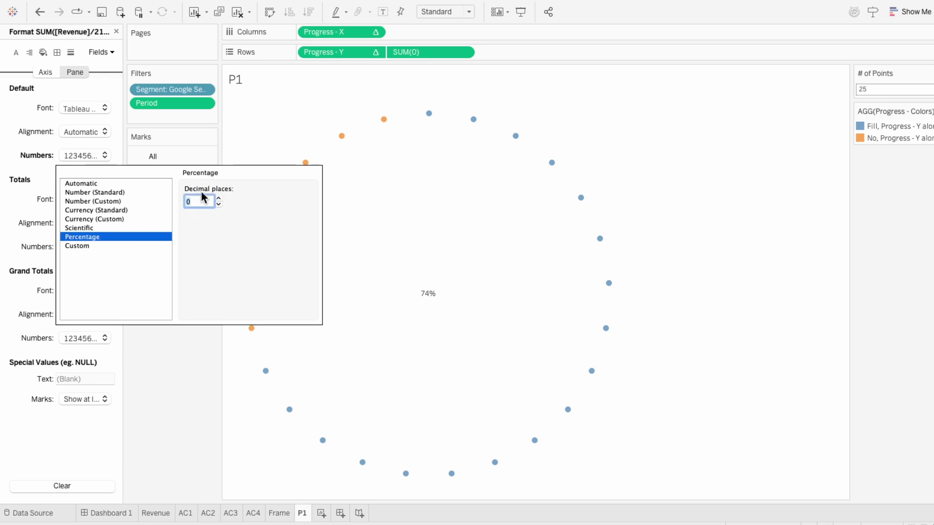
left_click(278, 138)
left_click(117, 32)
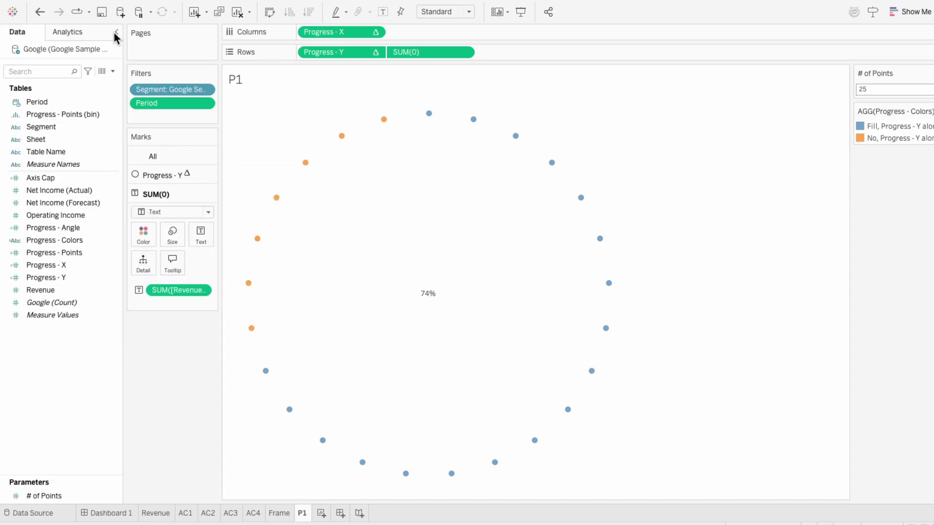
- Make the centre label text Tableau Bold, size 18
left_click(205, 235)
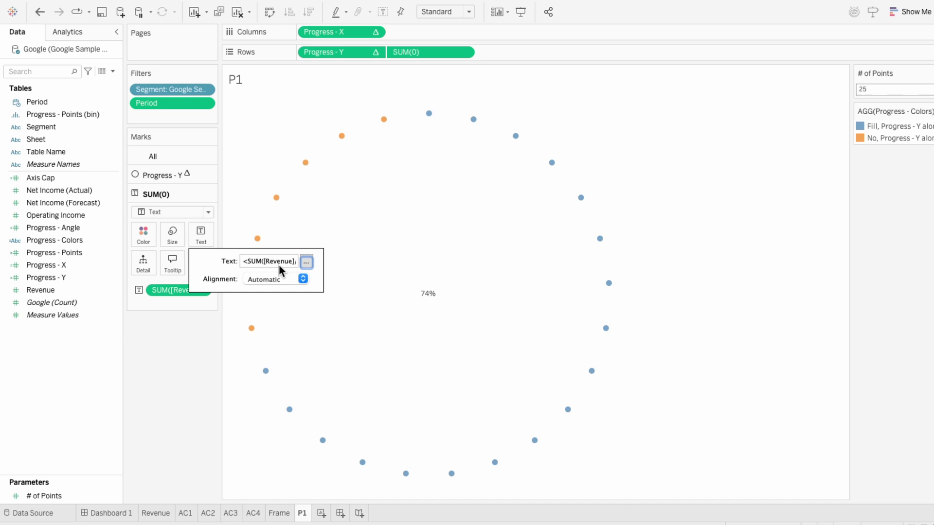
left_click(306, 262)
left_click_drag(554, 221, 401, 200)
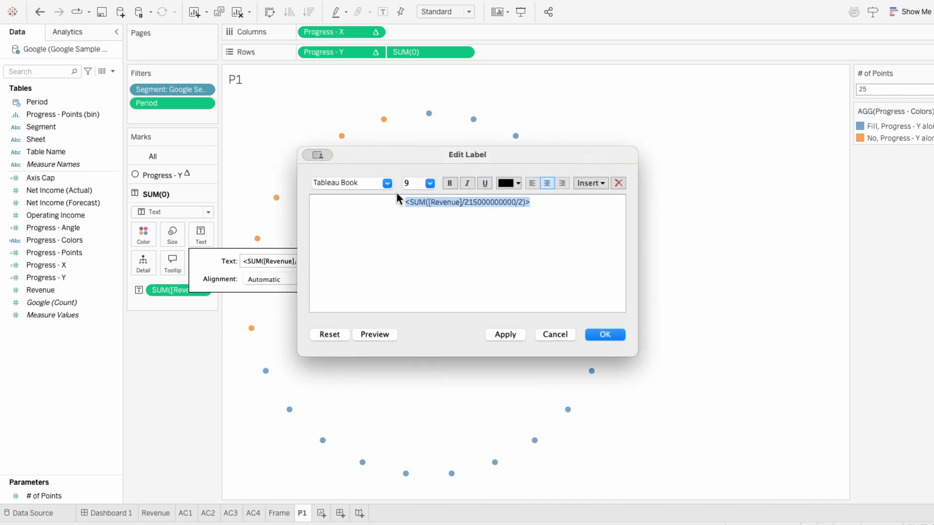
left_click(430, 184)
left_click(421, 269)
left_click(387, 183)
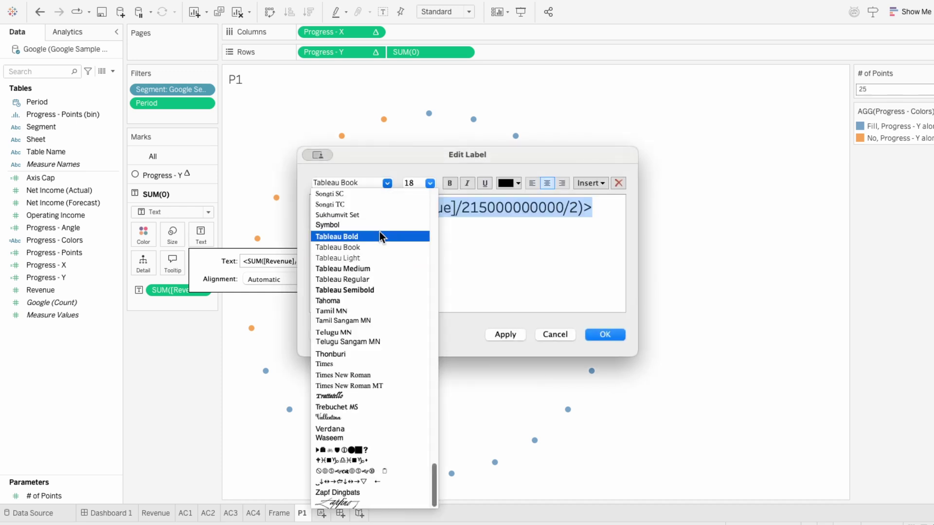
left_click(379, 232)
- Add 'Progress' and 'This Year' lines above the value in the label
left_click_drag(419, 157, 627, 118)
left_click(546, 165)
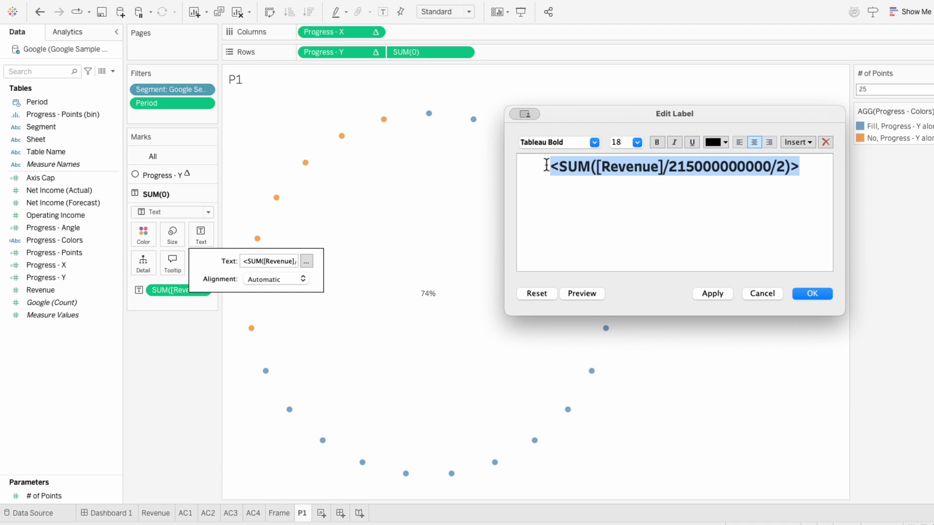
key("Return")
key("Up")
type("Progress")
key("Return")
type("This Year")
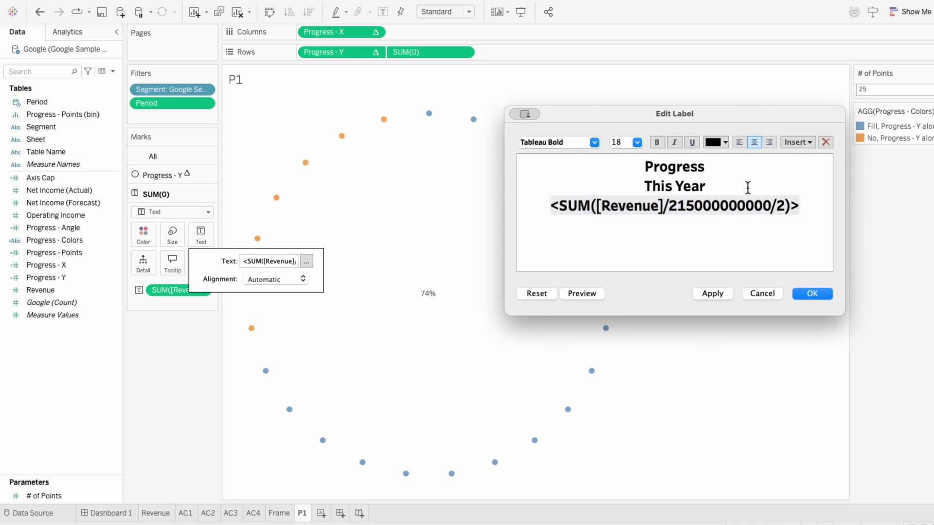
- Set the 'Progress' and 'This Year' lines to Tableau Medium size 10 and apply
left_click_drag(747, 188, 646, 167)
left_click(637, 143)
left_click(617, 247)
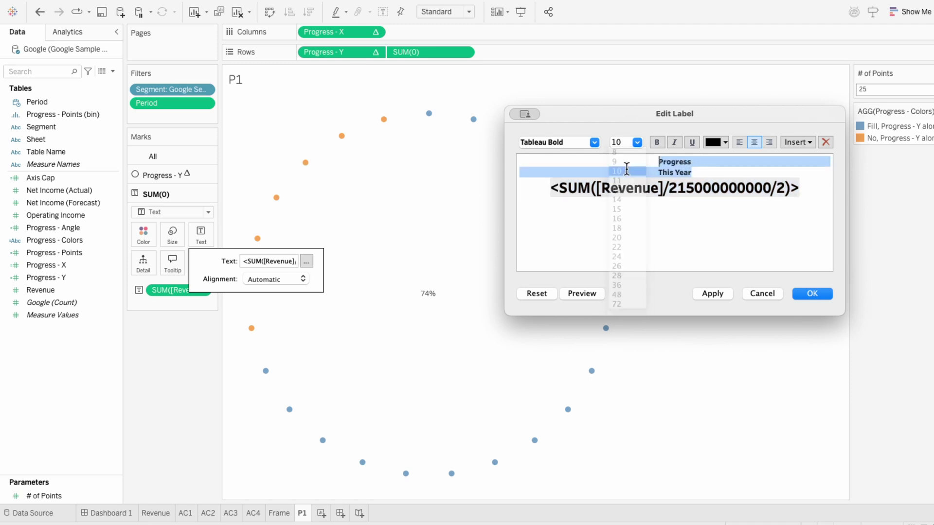
left_click(595, 142)
left_click(535, 217)
left_click(713, 293)
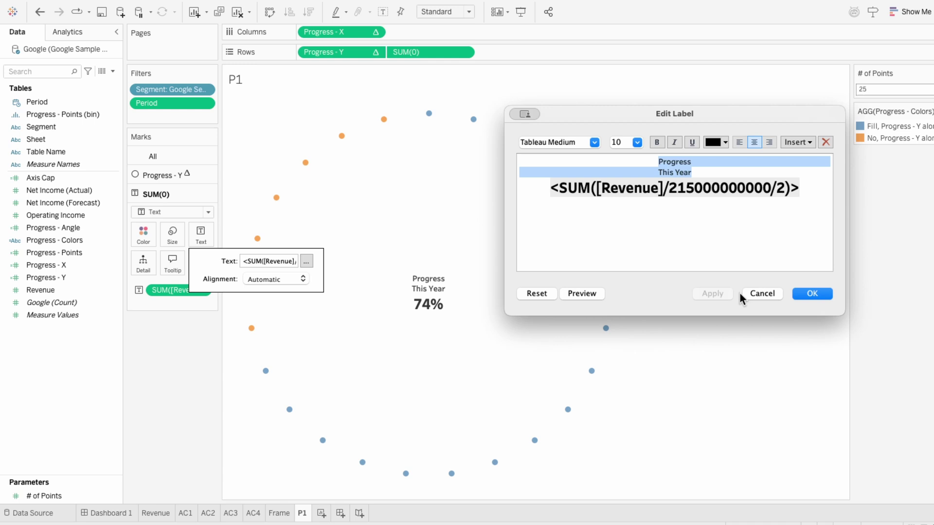
left_click(817, 294)
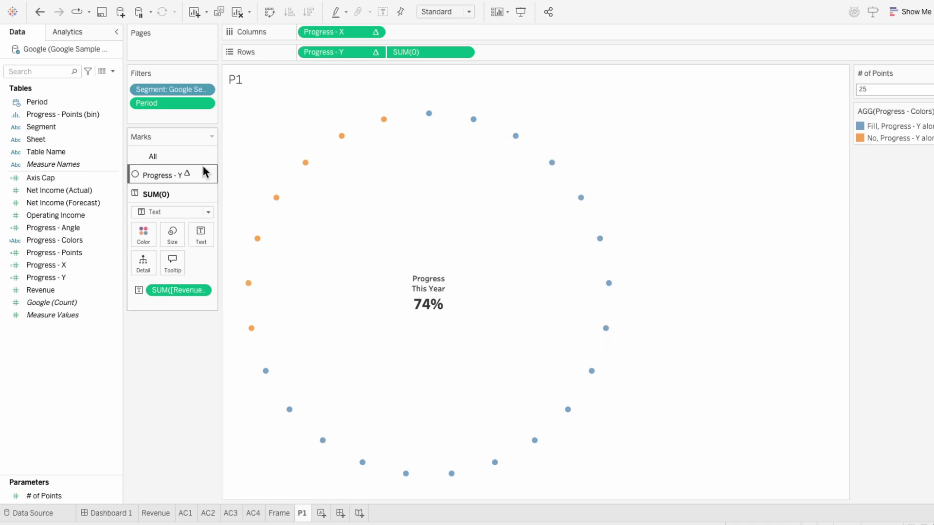
- Remove Measure Names from the dot colours and colour Fill dots green, No dots grey
left_click(186, 174)
right_click(162, 298)
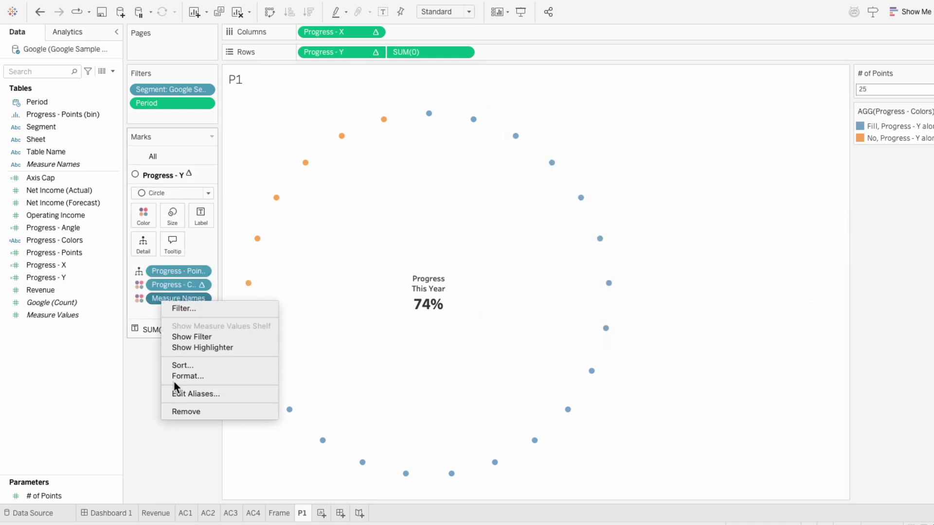
left_click(184, 410)
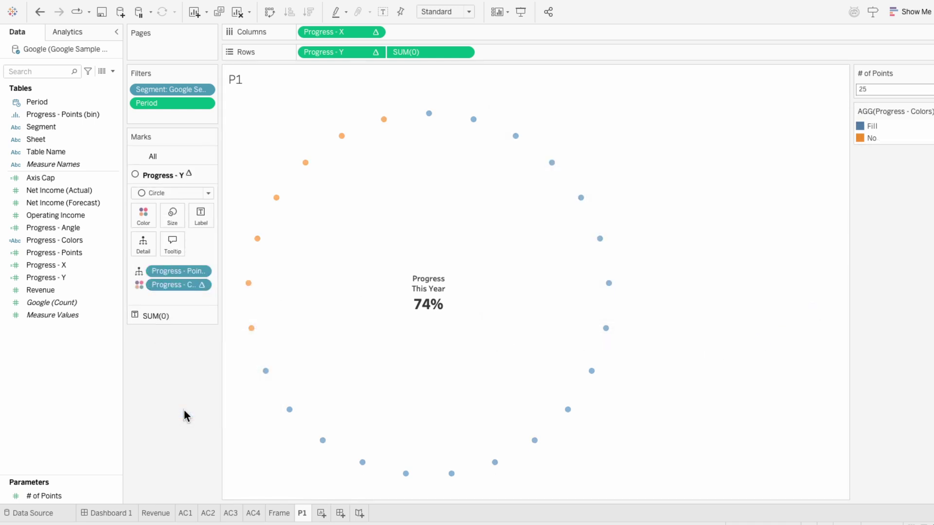
left_click(929, 111)
left_click(923, 126)
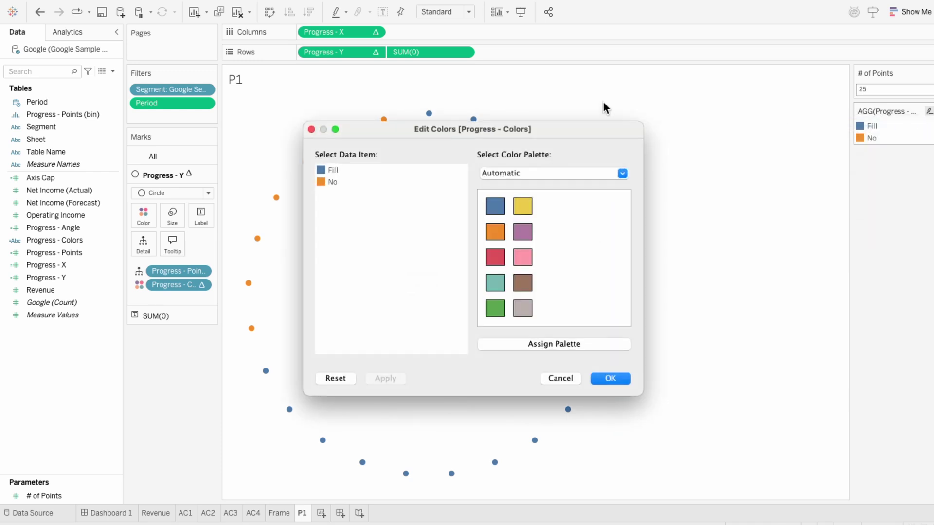
left_click_drag(410, 129, 664, 64)
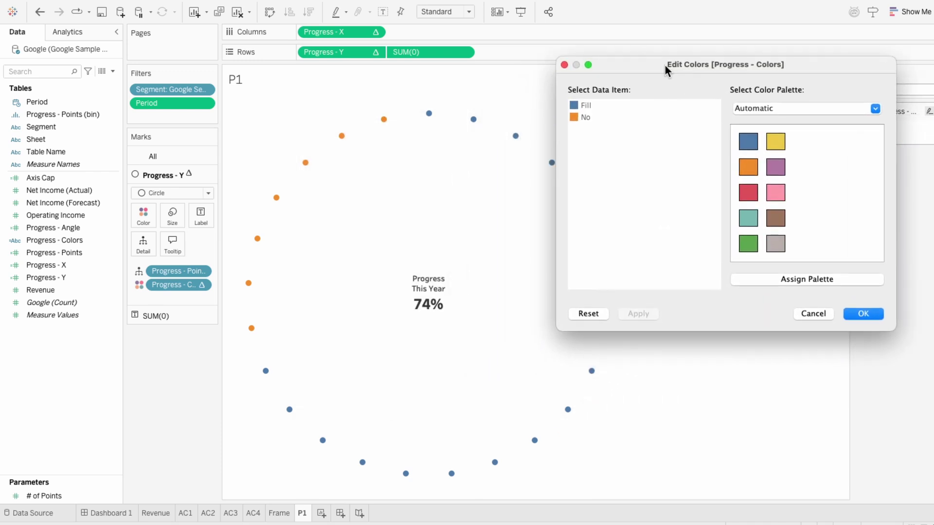
left_click(751, 242)
left_click(592, 117)
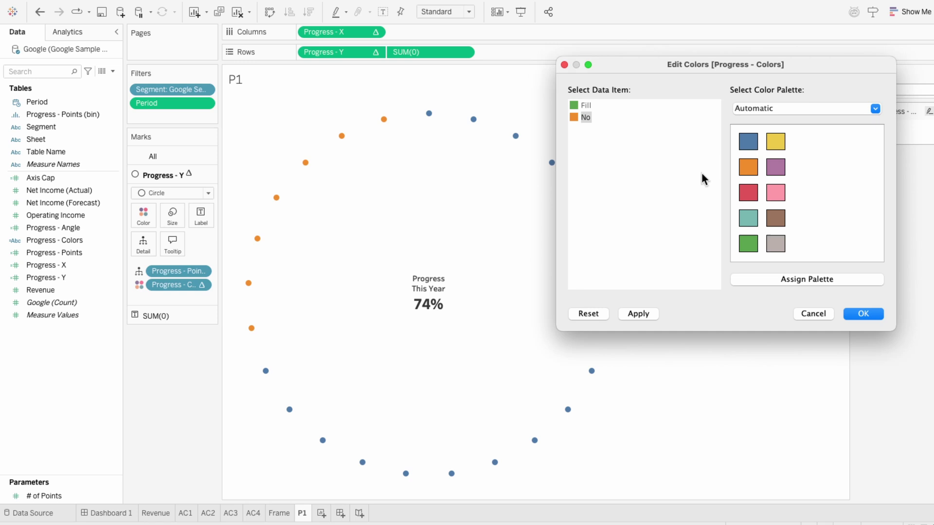
left_click(776, 243)
left_click(641, 314)
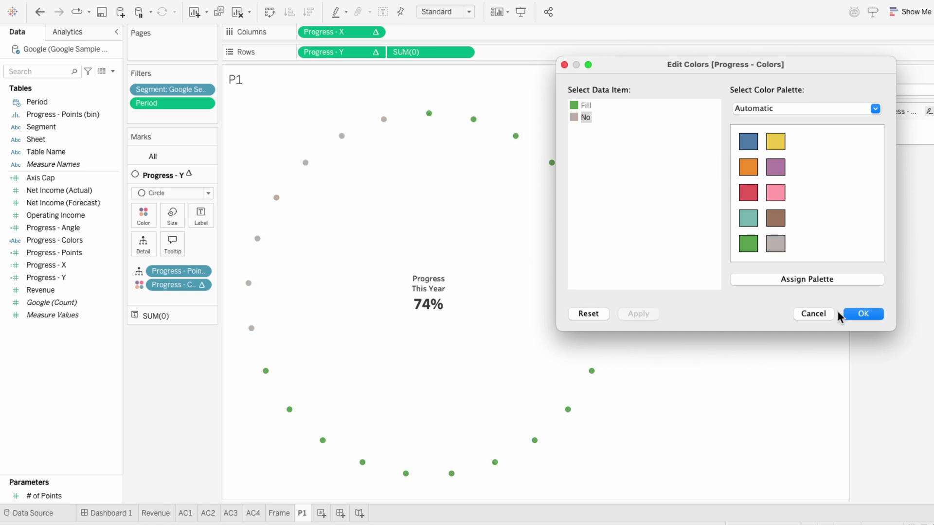
left_click(864, 314)
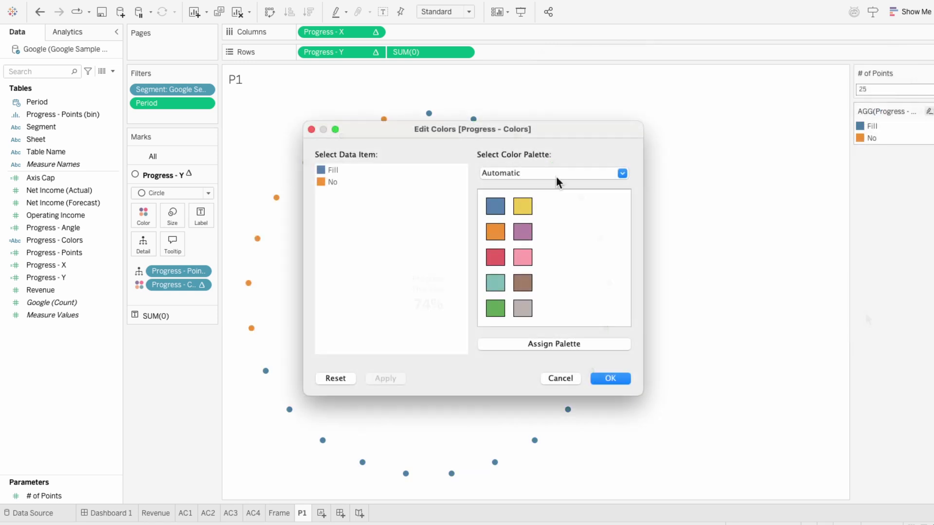
- Recolour the dots from the White-Black-Transparent palette: Fill white, No transparent
left_click(556, 177)
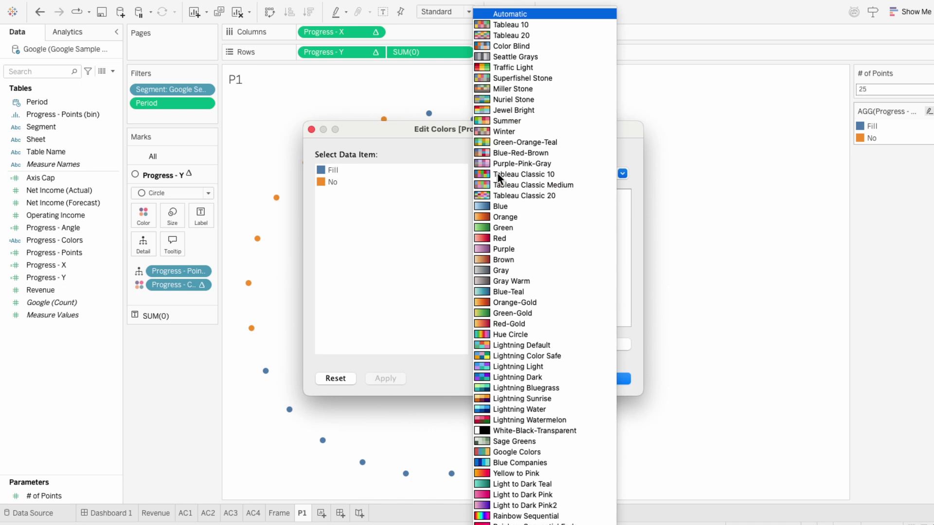
left_click(506, 431)
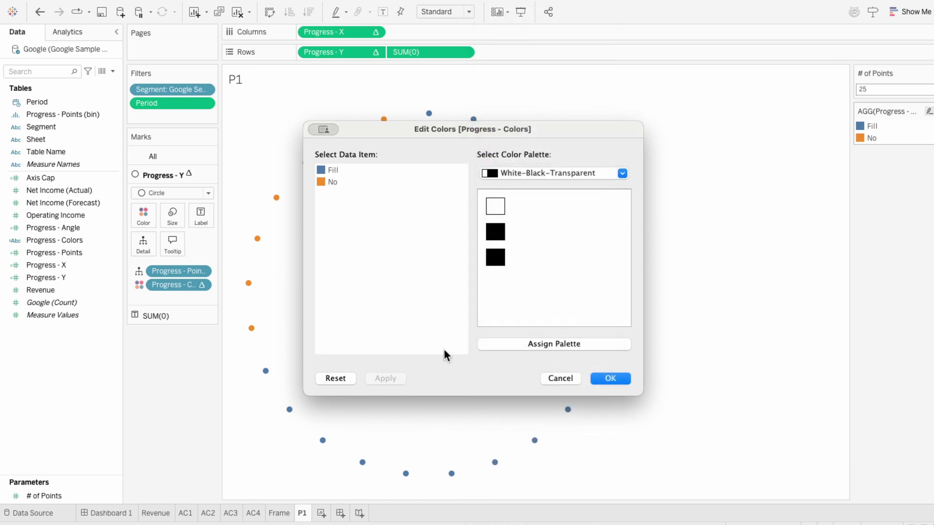
left_click(494, 206)
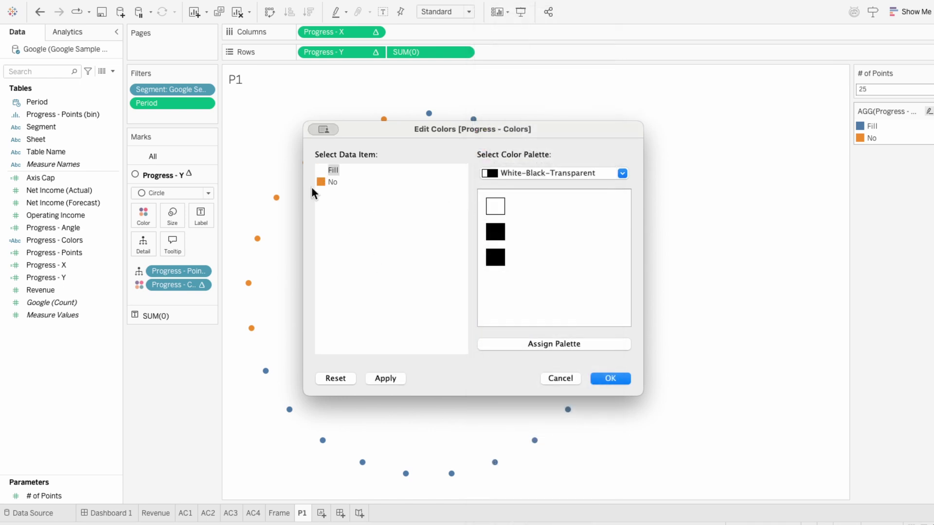
left_click(495, 257)
left_click(616, 379)
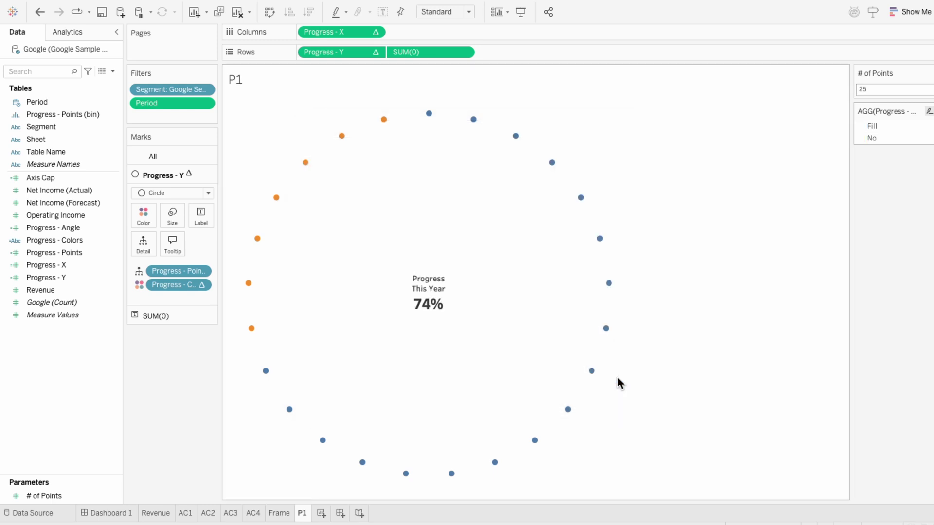
- Make the centre label text white
left_click(178, 317)
left_click(206, 234)
left_click(306, 261)
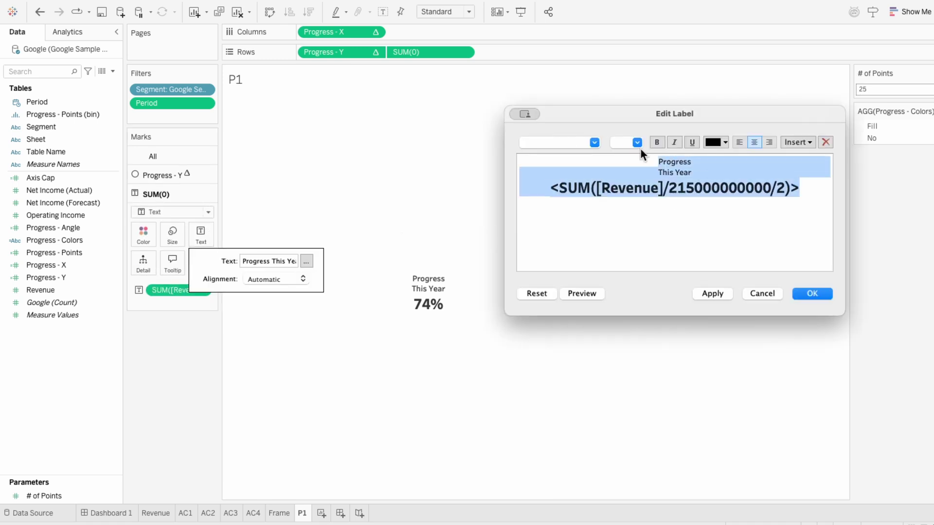
left_click(725, 142)
left_click(722, 156)
left_click(794, 295)
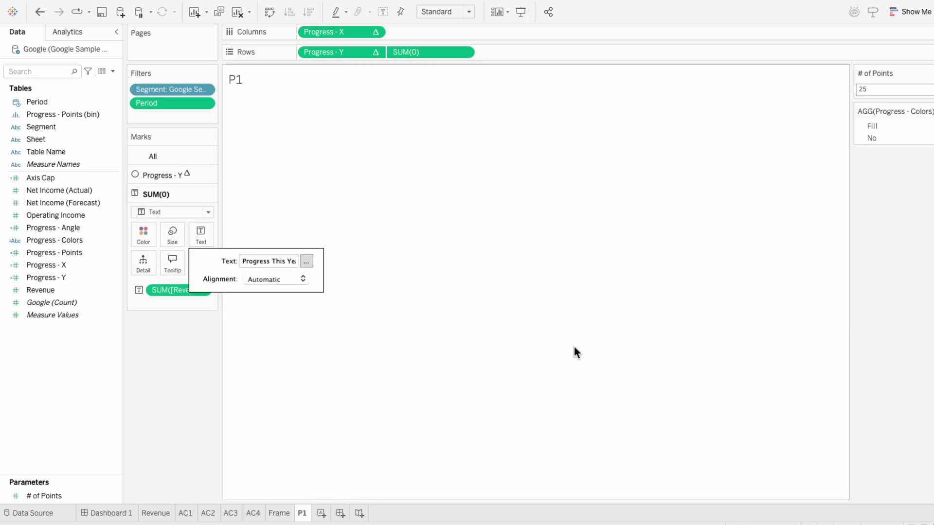
left_click(245, 435)
- On Dashboard 1, float sheet P1 onto the scorecard and hide its title
left_click(124, 515)
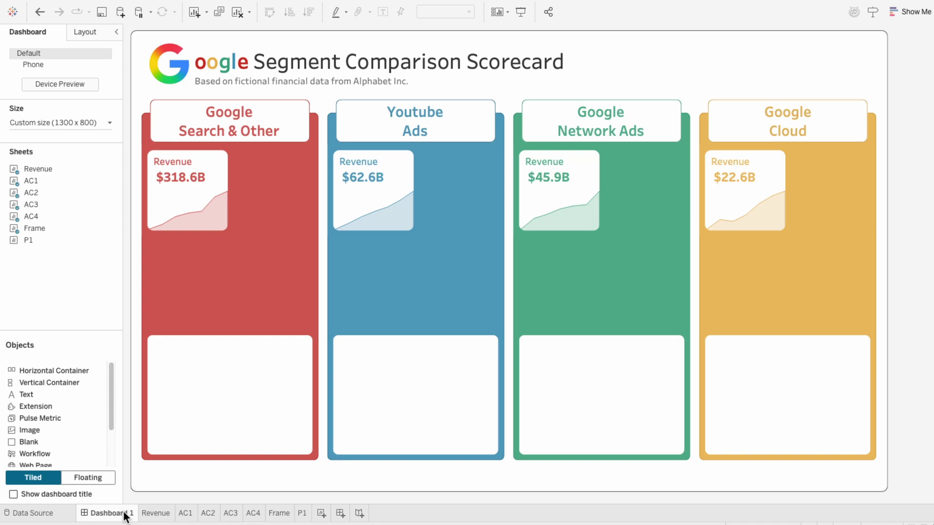
left_click(92, 477)
left_click_drag(44, 240, 237, 151)
right_click(243, 154)
left_click(264, 179)
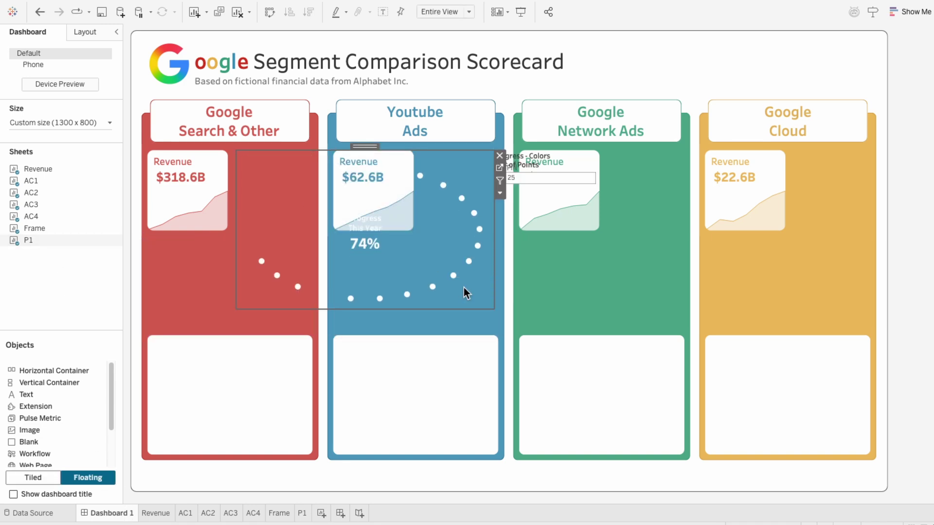
- Resize the P1 chart into the red column beside Revenue, then return to P1
left_click_drag(492, 307, 316, 234)
mouse_move(243, 200)
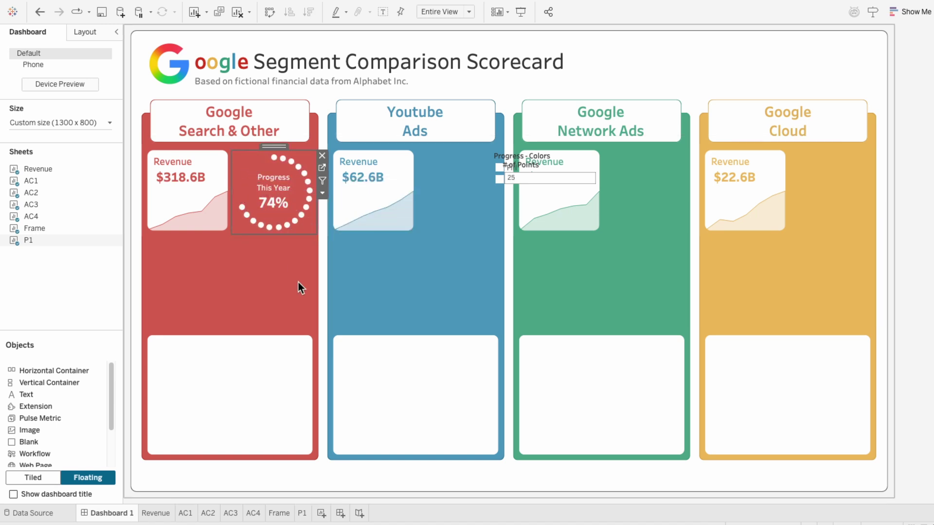
left_click(303, 514)
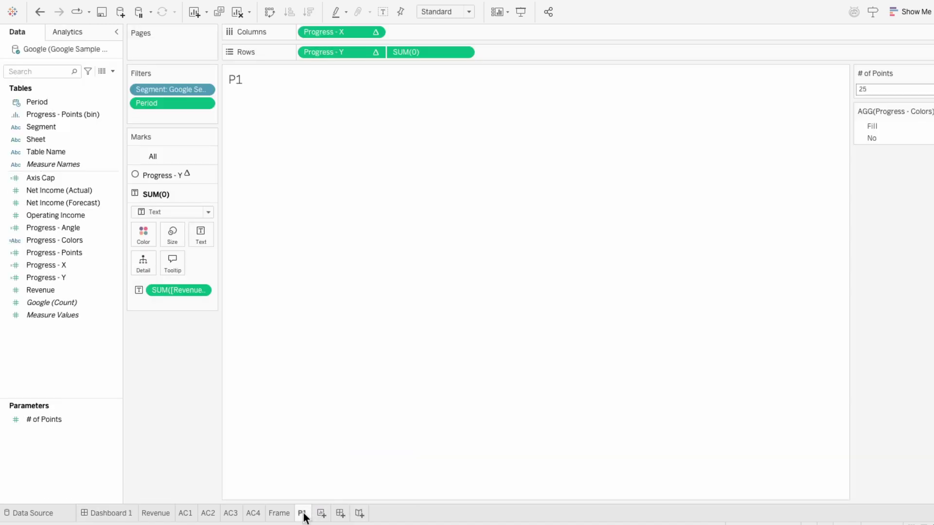
- Check the border colour setting for the dot layer's colour
left_click(170, 174)
left_click(143, 215)
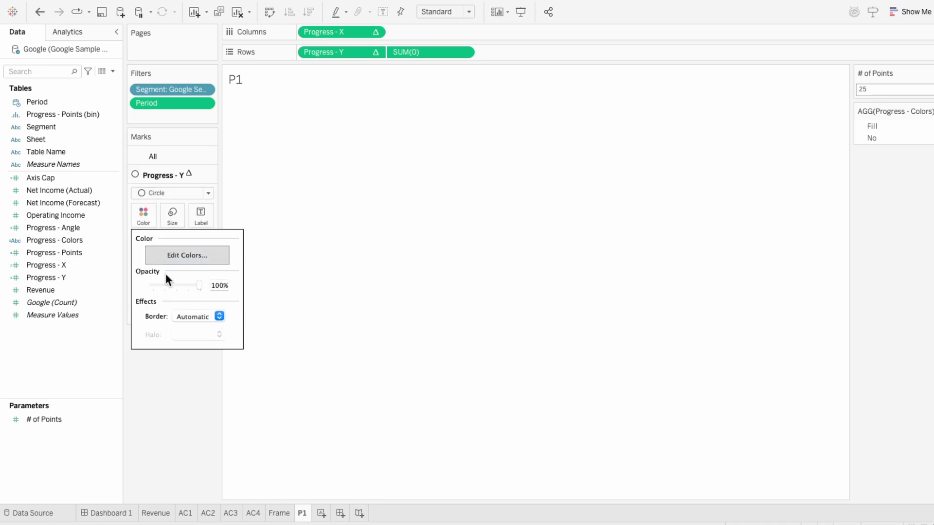
left_click(180, 317)
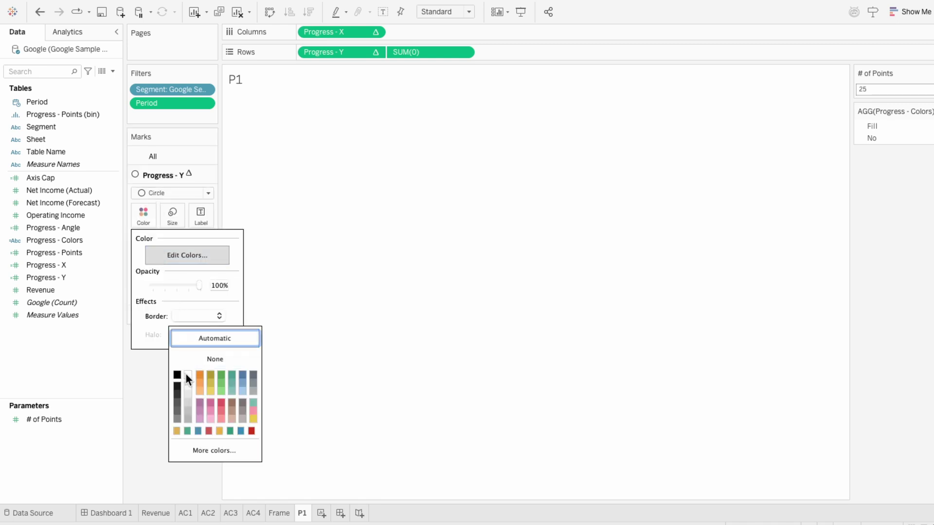
left_click(153, 372)
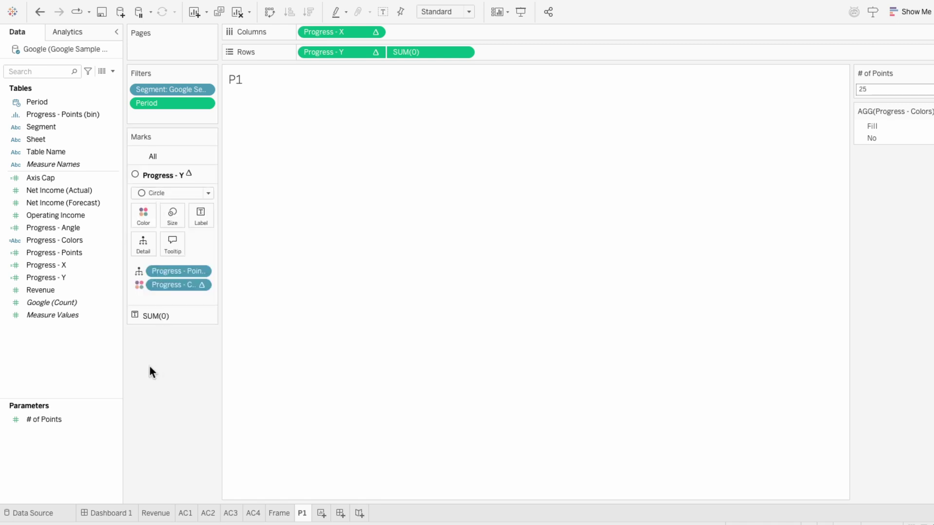
- Delete all tooltip text for all marks, then return to Dashboard 1
left_click(155, 156)
left_click(165, 228)
left_click_drag(436, 248, 280, 182)
key("BackSpace")
left_click(603, 365)
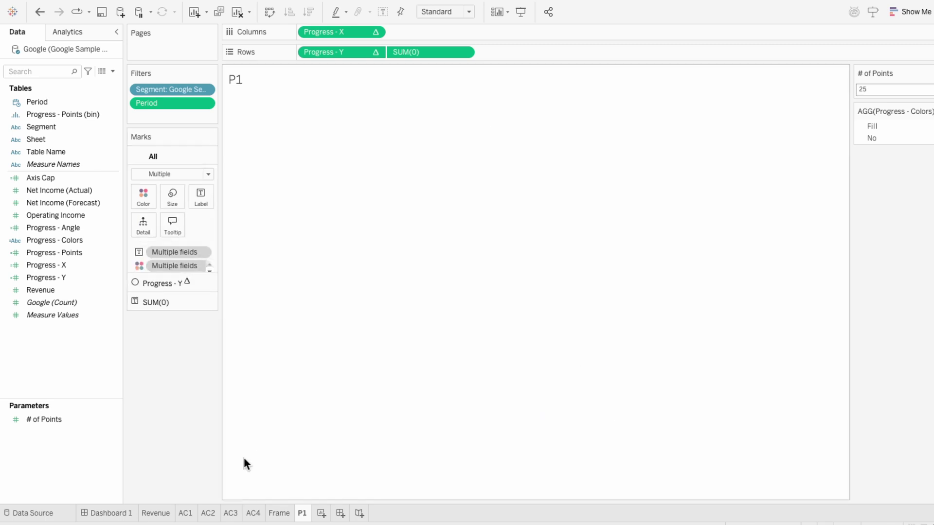
left_click(112, 514)
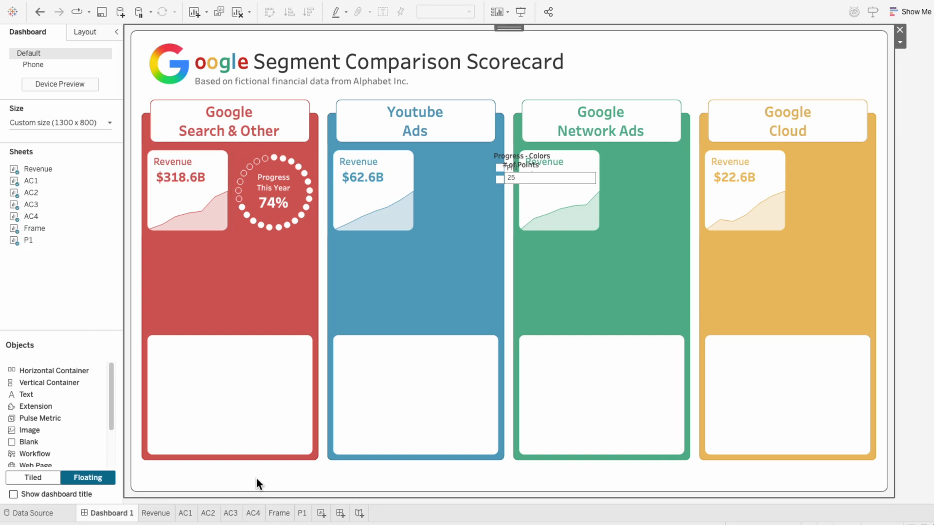
- Enlarge the progress ring on the dashboard and set # of Points to 50
left_click(309, 230)
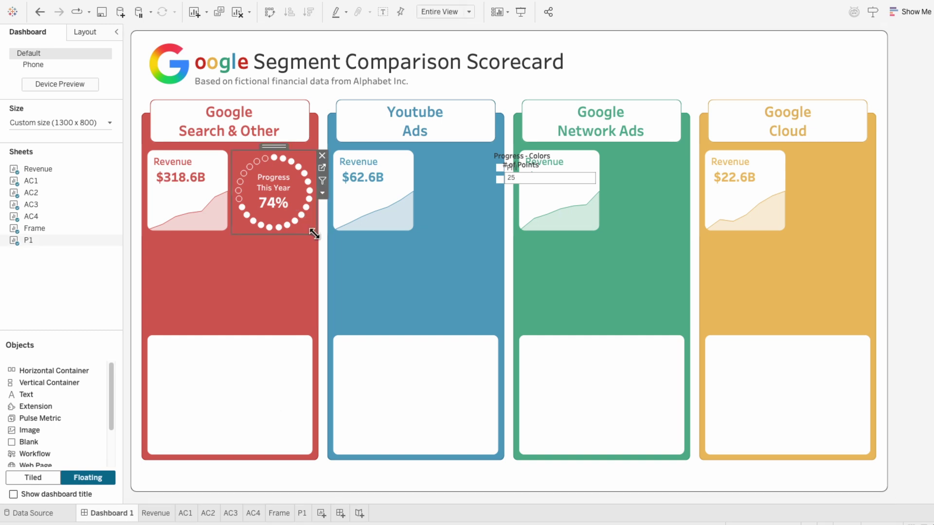
left_click_drag(312, 232, 356, 275)
double_click(514, 178)
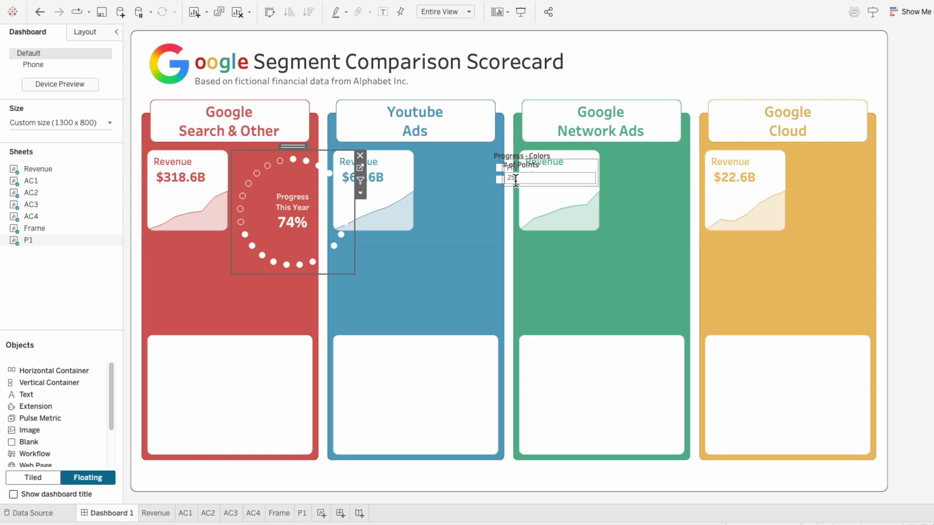
type("50")
key("Return")
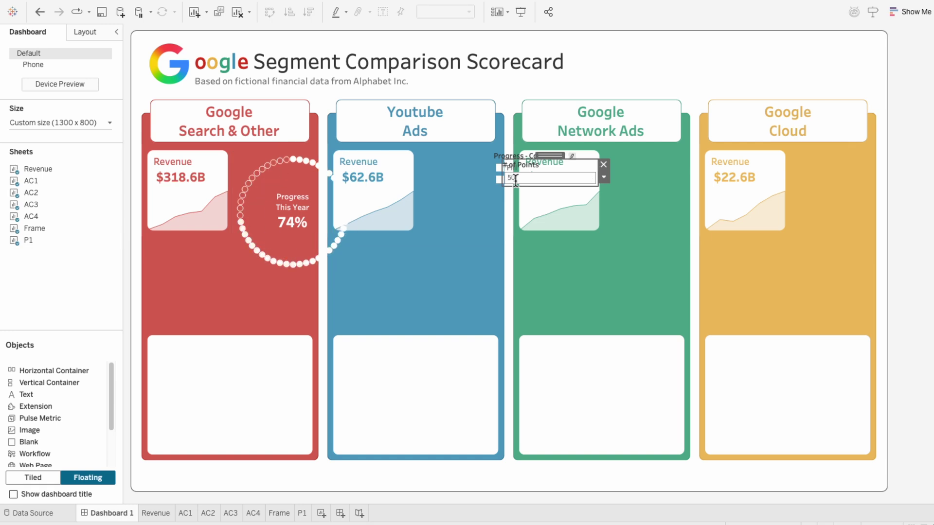
- Shrink the ring back beside Revenue, set # of Points to 20, and remove the points control and colour legend
left_click(339, 261)
left_click_drag(354, 274, 315, 232)
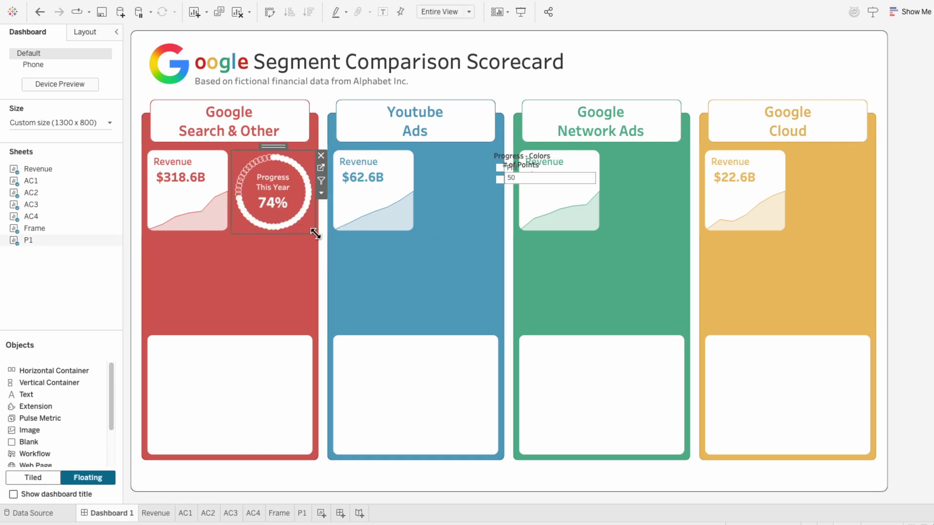
double_click(523, 178)
type("20")
key("Return")
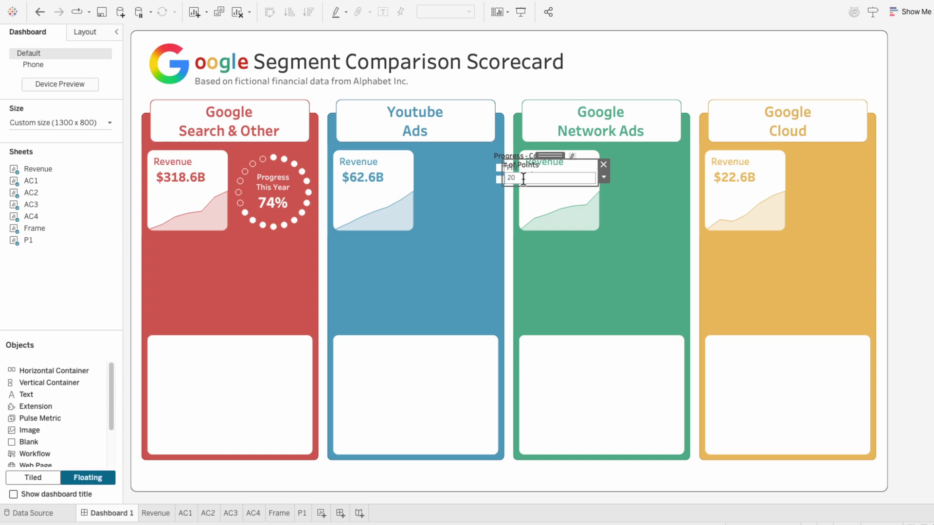
left_click(604, 164)
key("Delete")
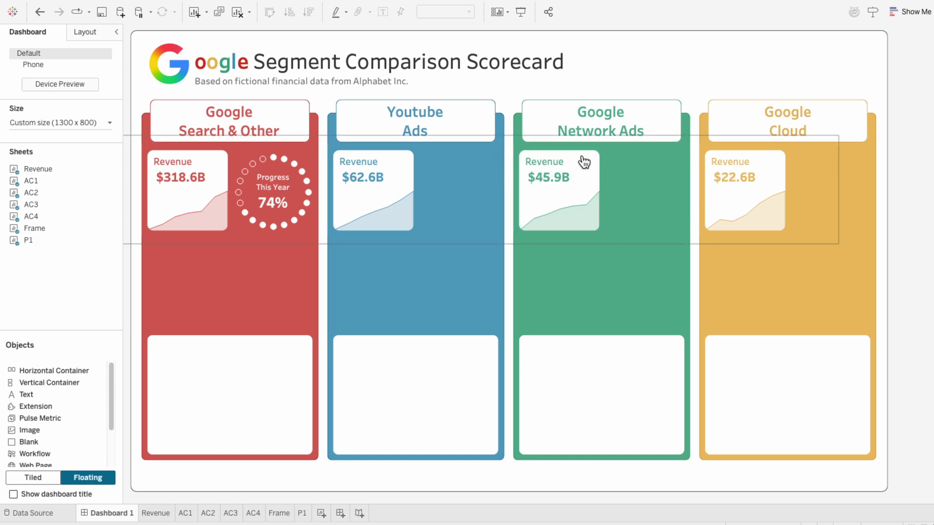